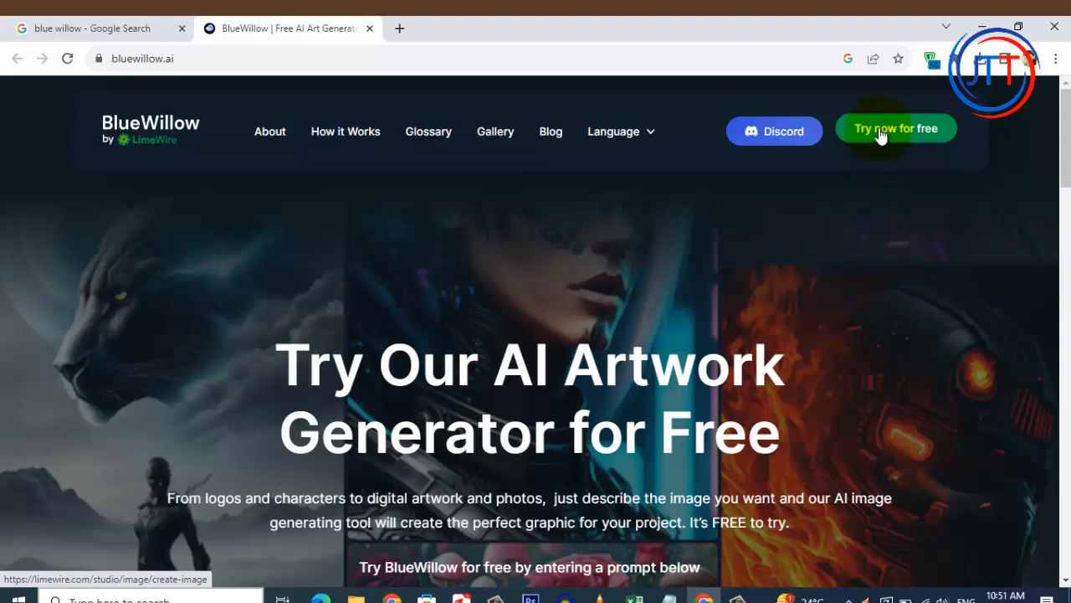
Open BlueWillow's free image generator on LimeWire and sign in with the existing Google account.
left_click(880, 134)
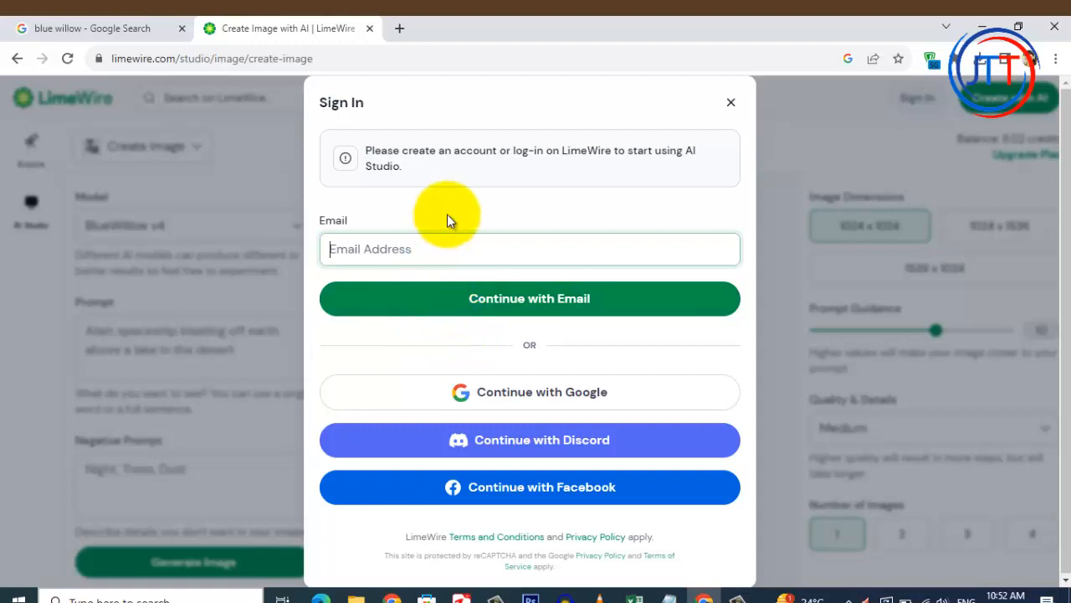
left_click(505, 400)
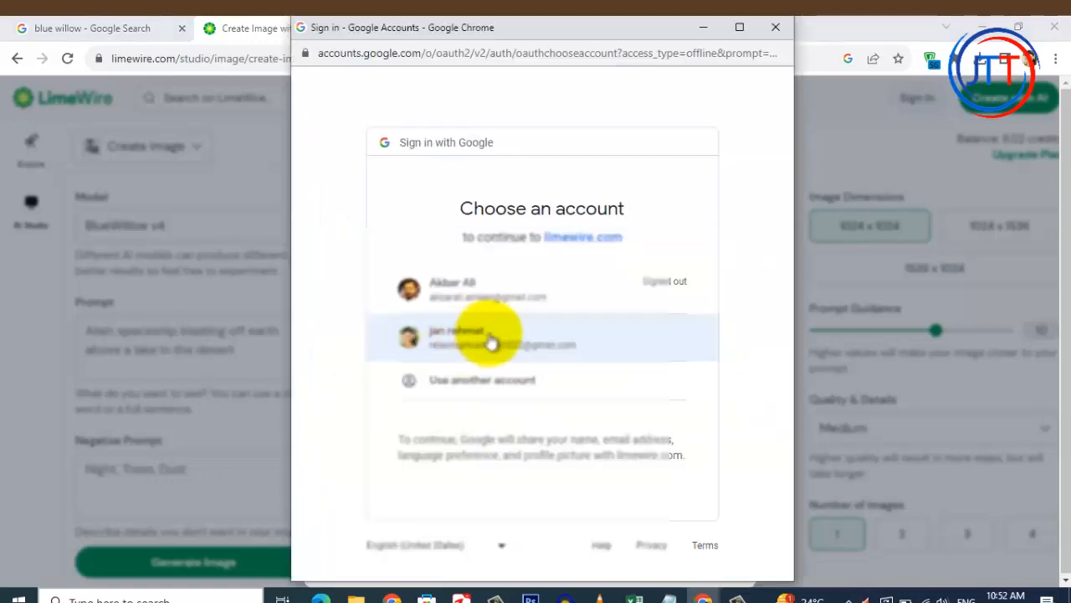
left_click(493, 338)
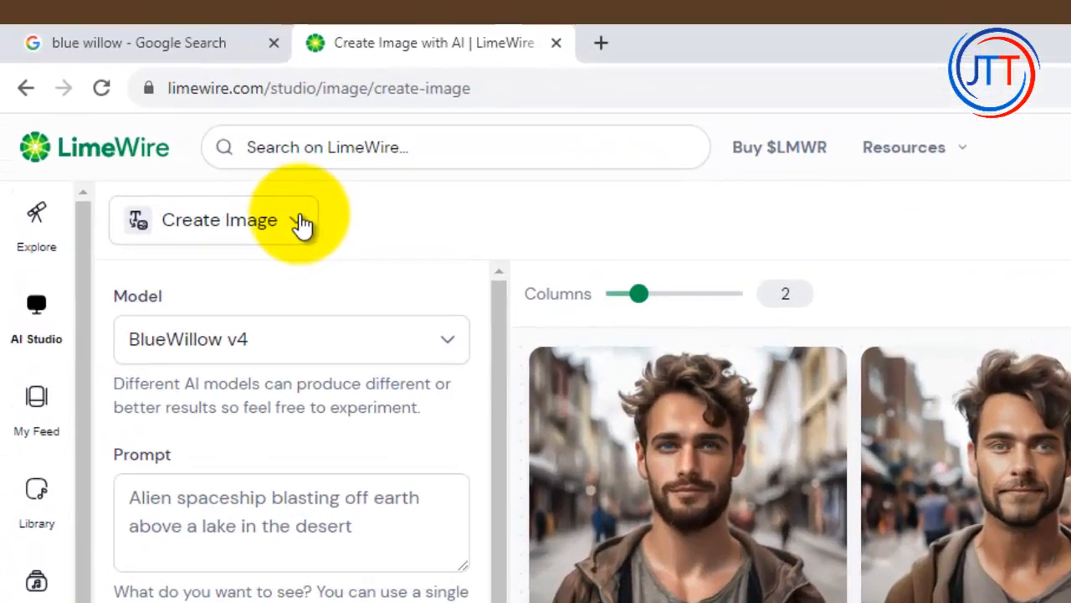
Check the available studio modes, staying on Create Image, and choose BlueWillow v4 as the model.
left_click(301, 223)
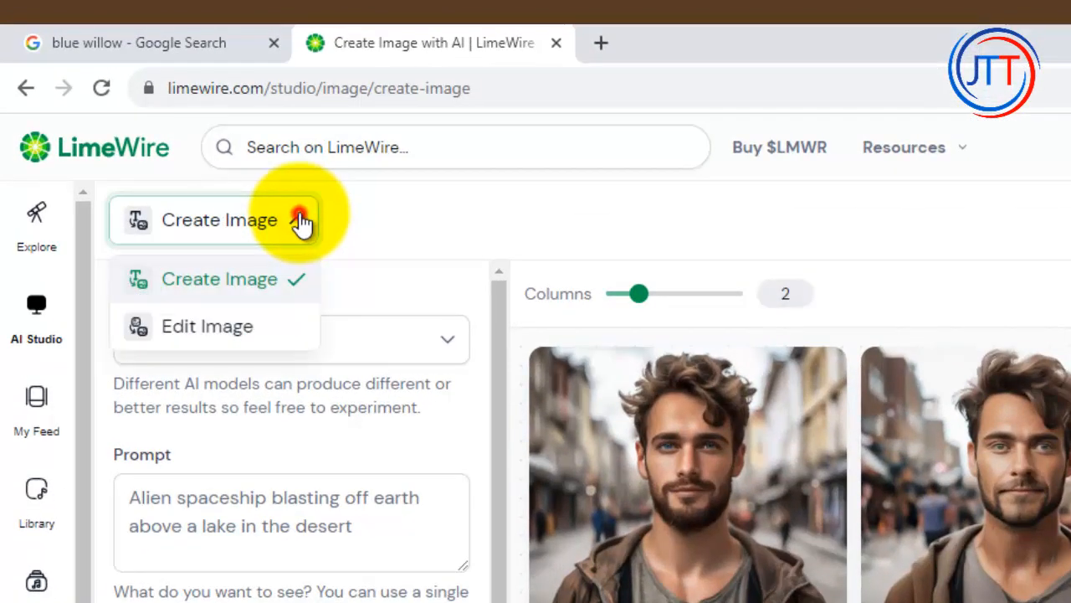
left_click(301, 223)
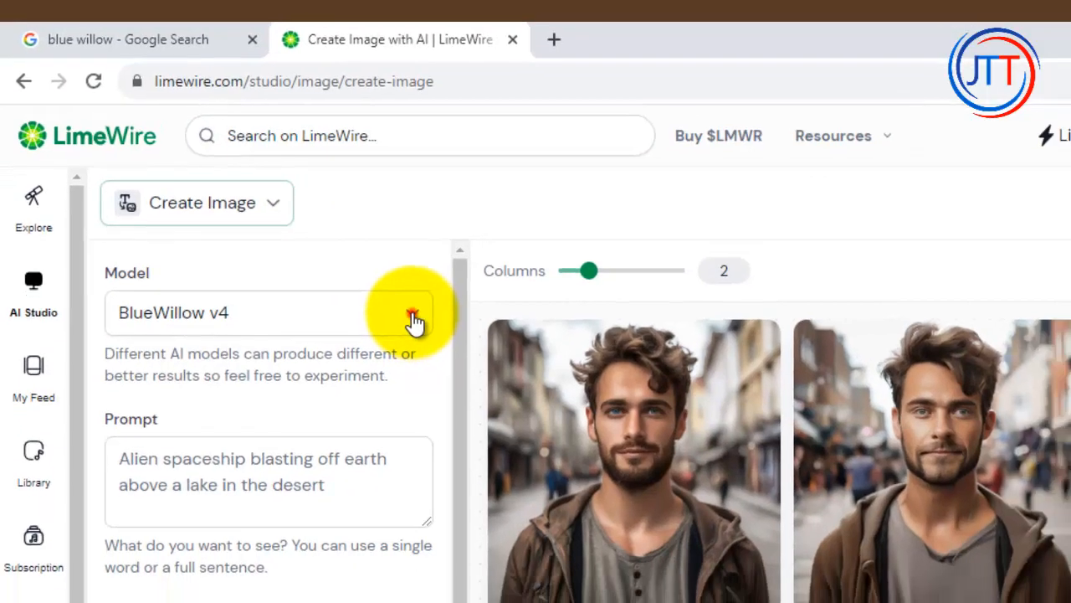
left_click(416, 360)
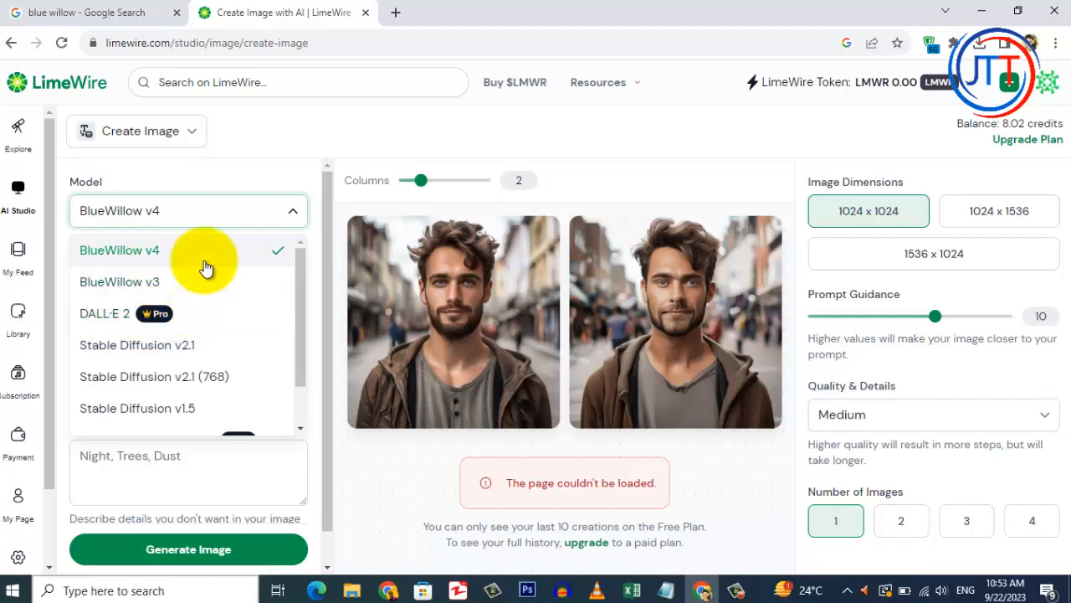
left_click(258, 252)
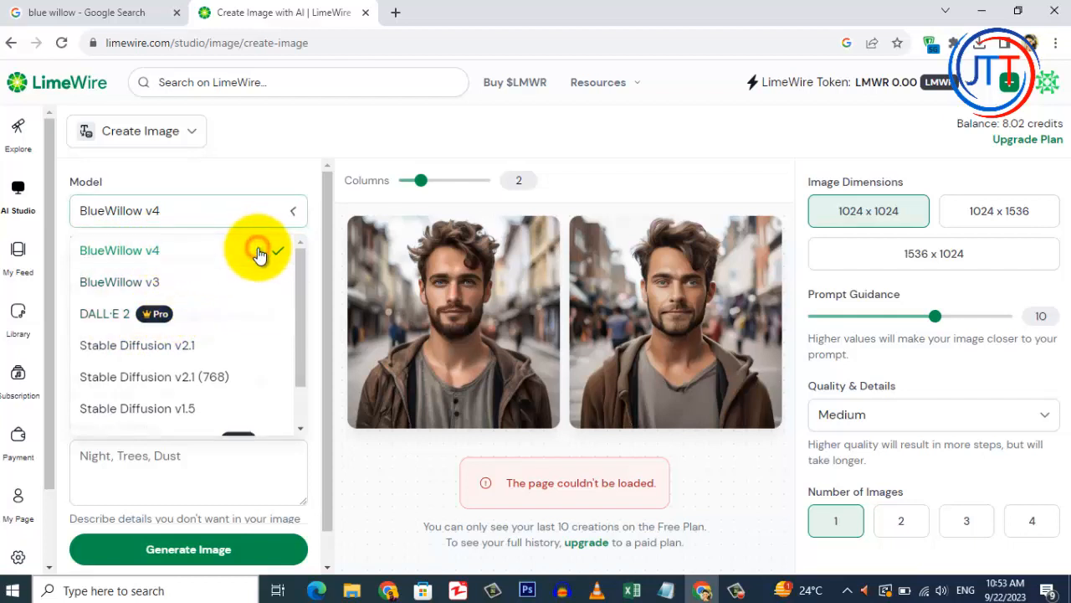
Enter the prompt "Create an image of a boy sitting at the bank of river on the bench".
scroll(298, 272, "down", 1)
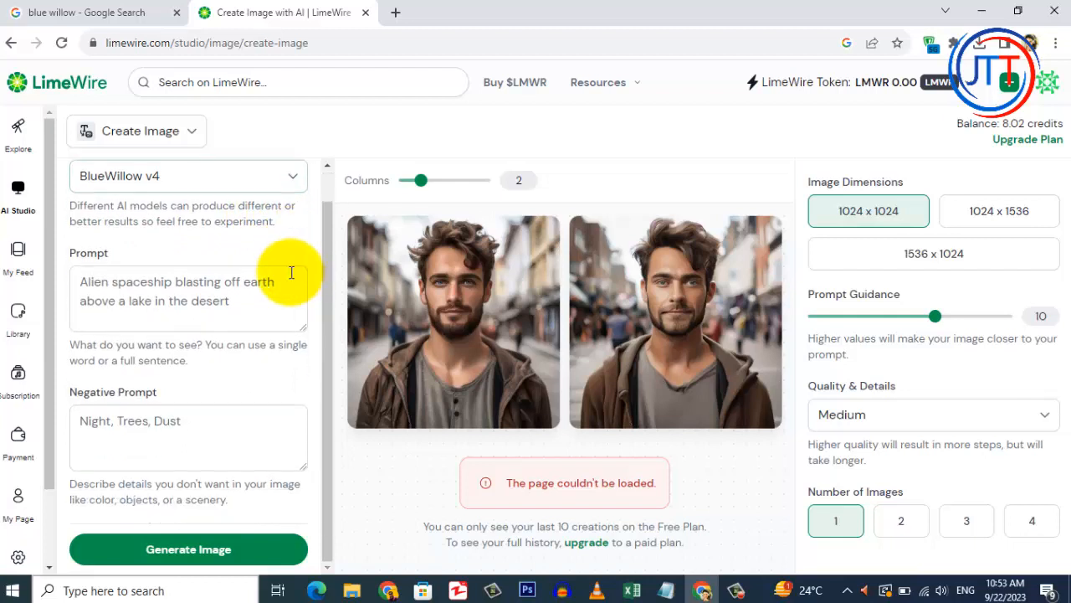
left_click(181, 299)
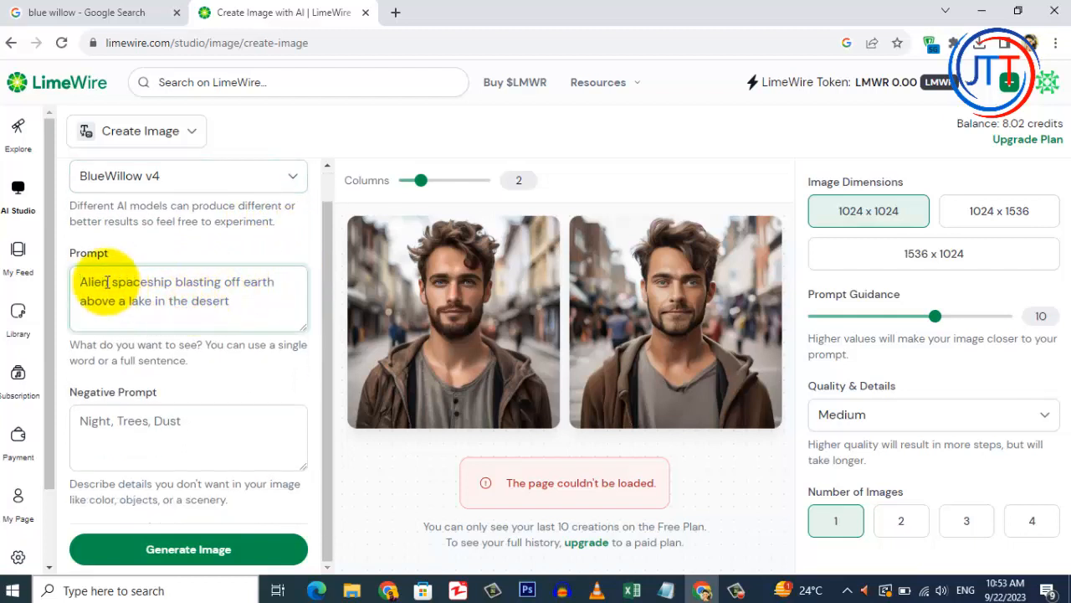
left_click_drag(72, 250, 112, 252)
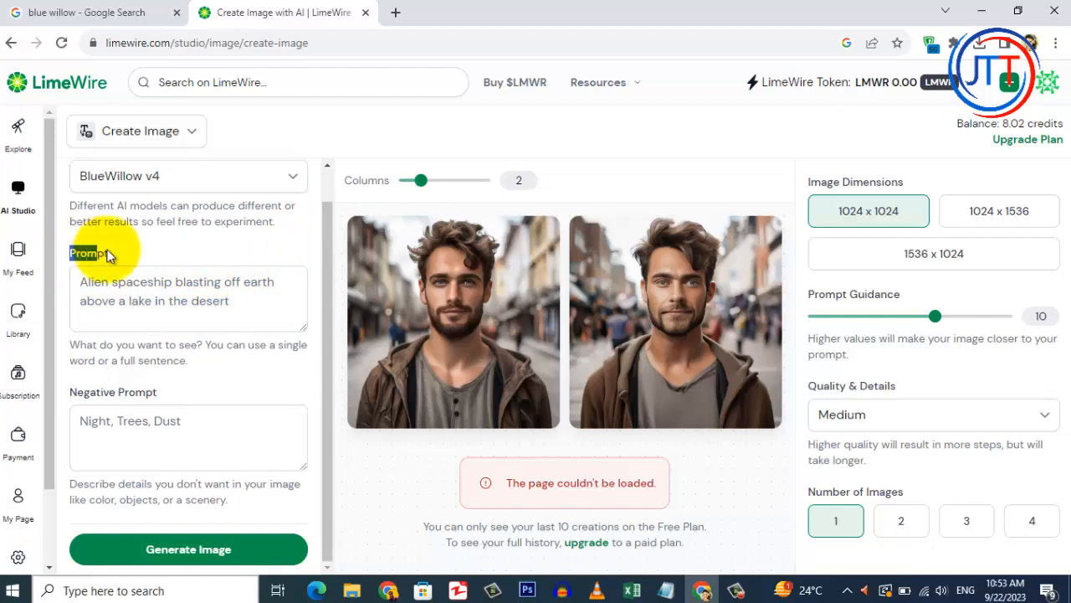
left_click(111, 283)
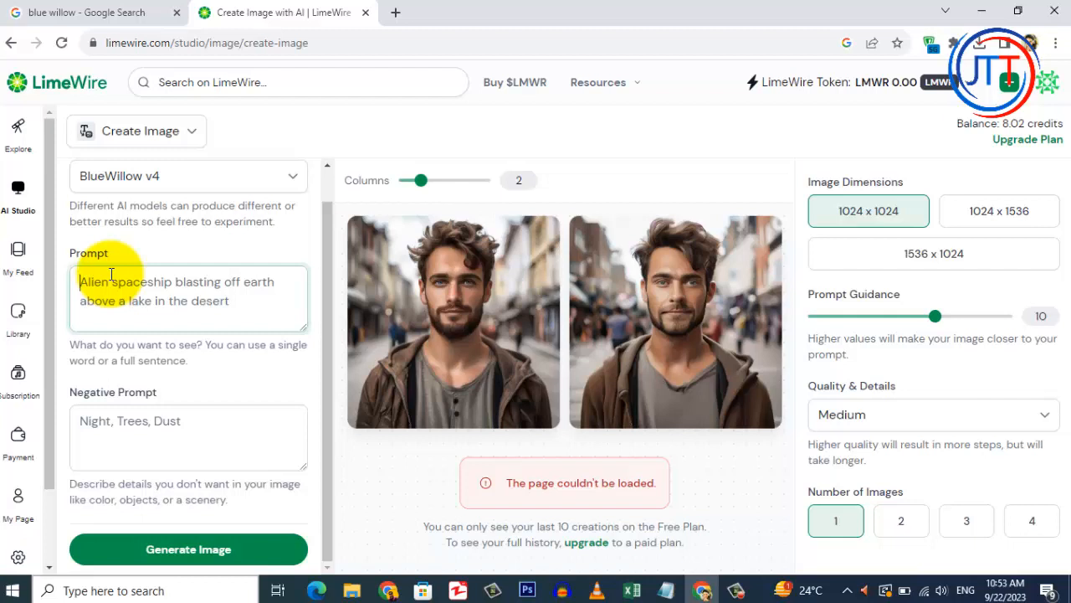
type("Crea")
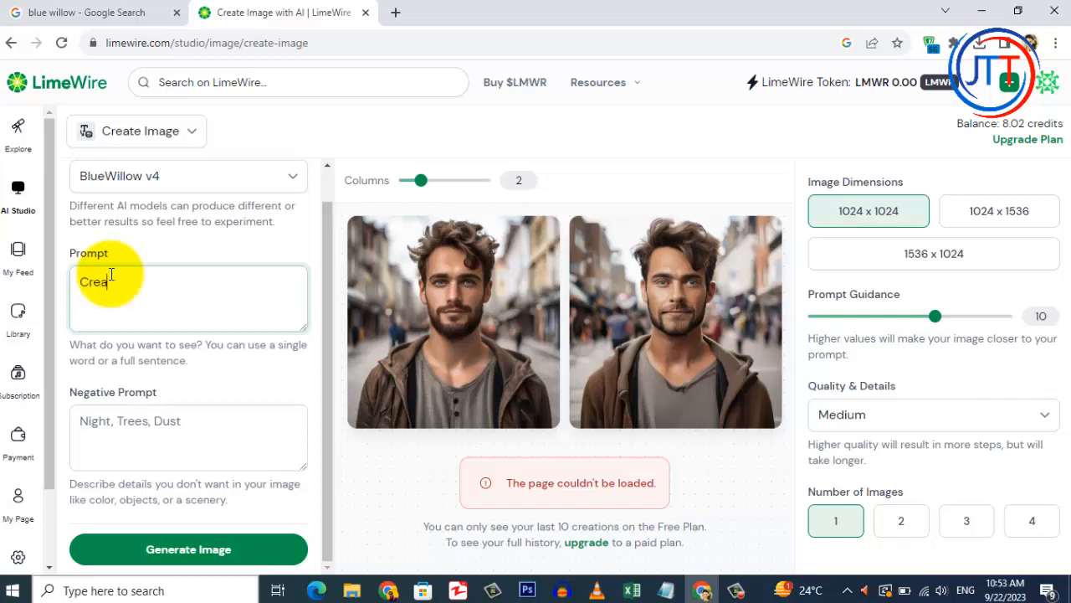
type("te a")
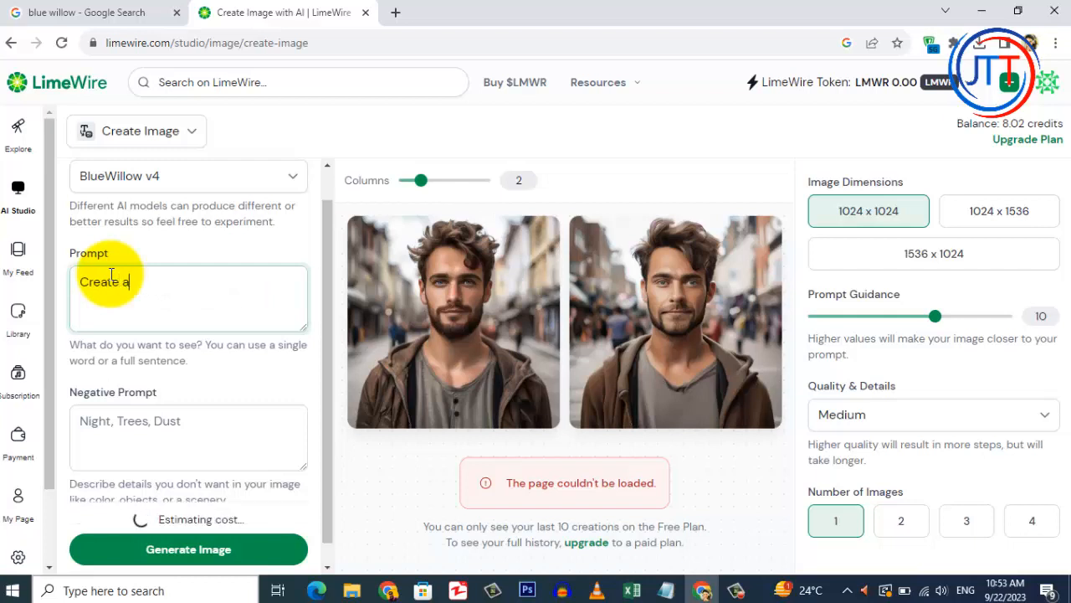
type("n Image ")
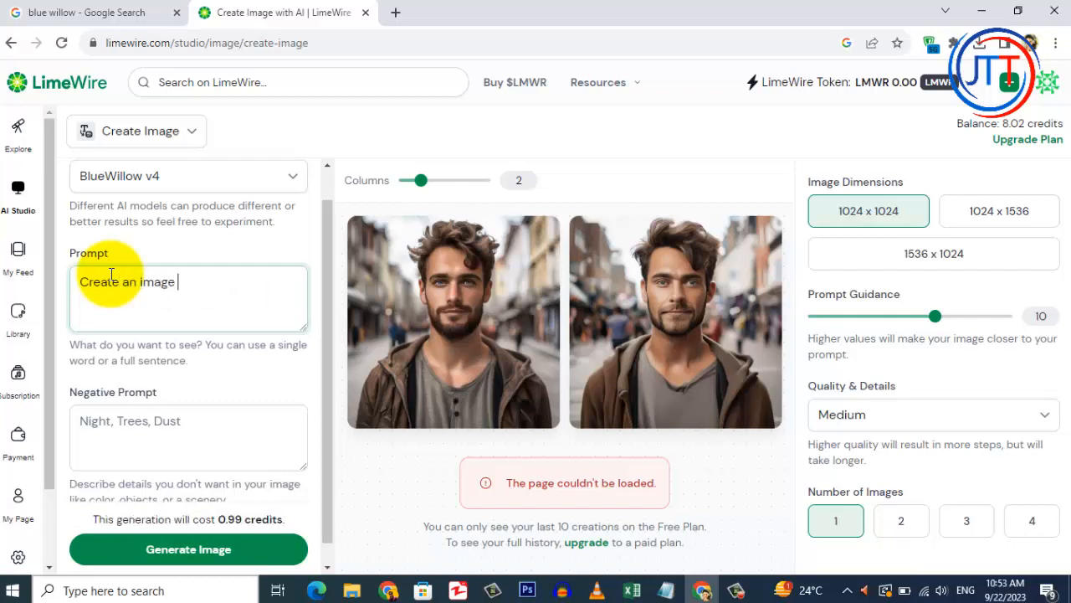
type("of a boy sitting at the")
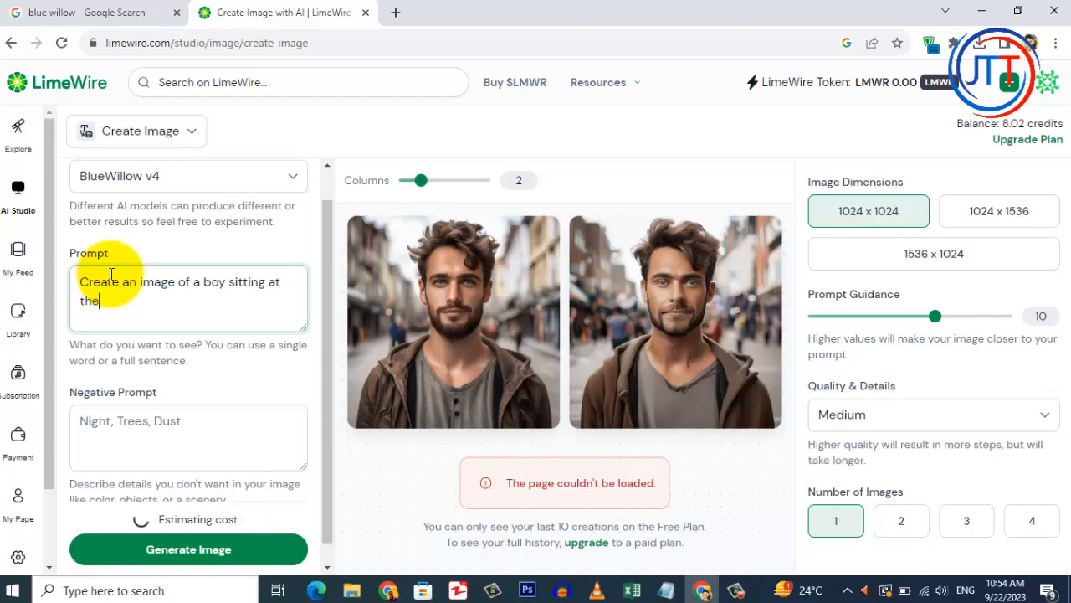
type(" bank of ")
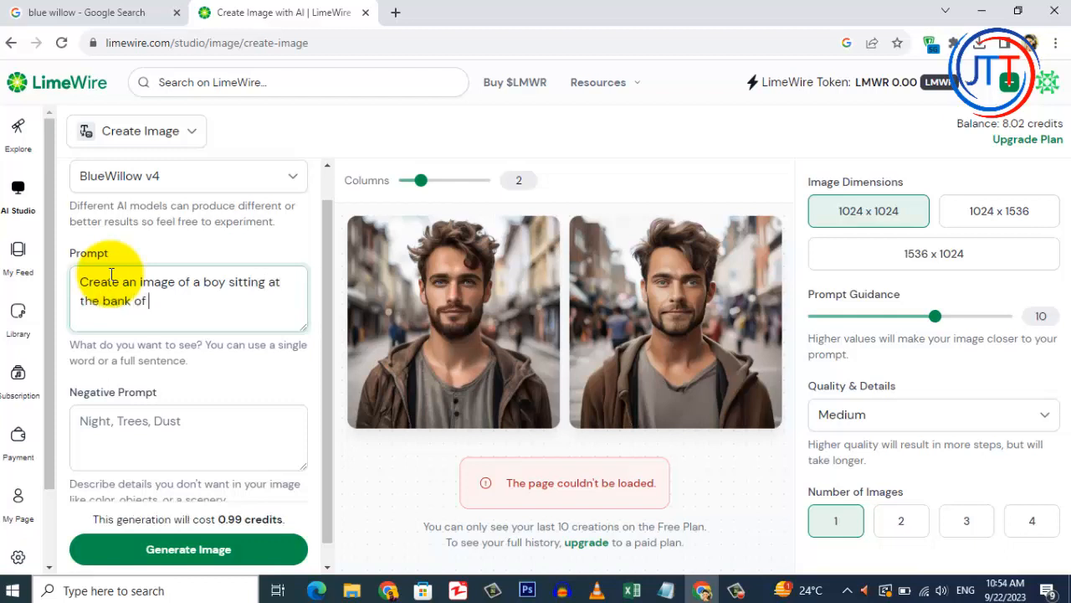
type("river on ")
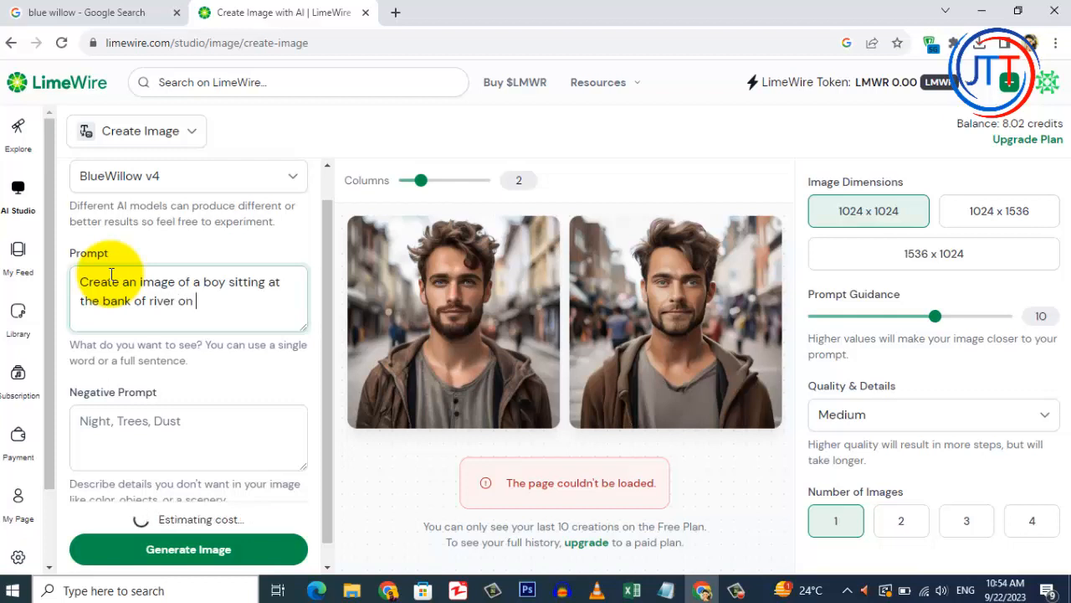
type("the be")
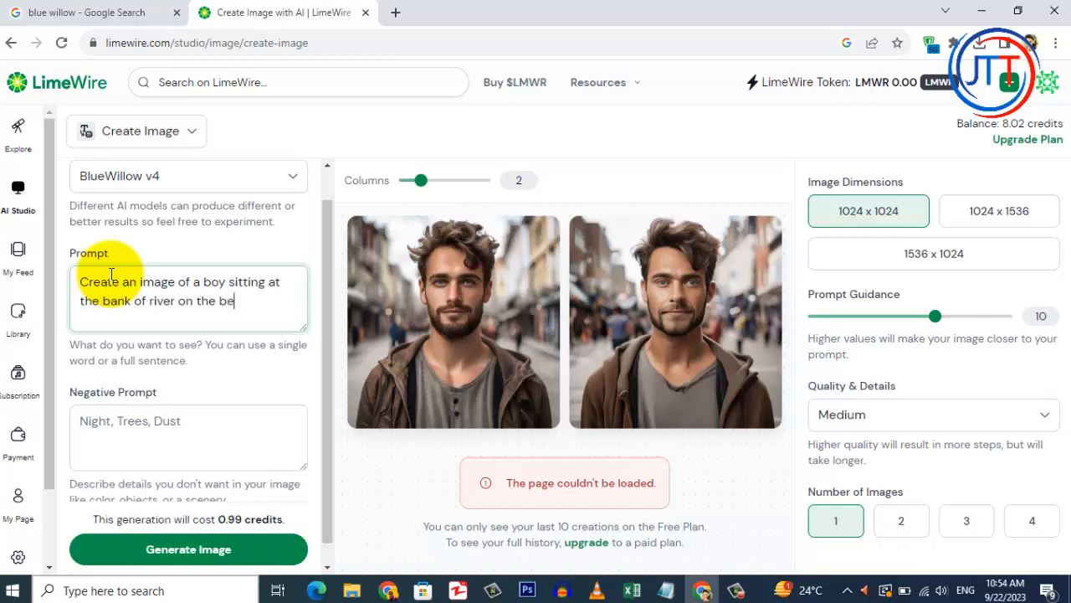
type("nch")
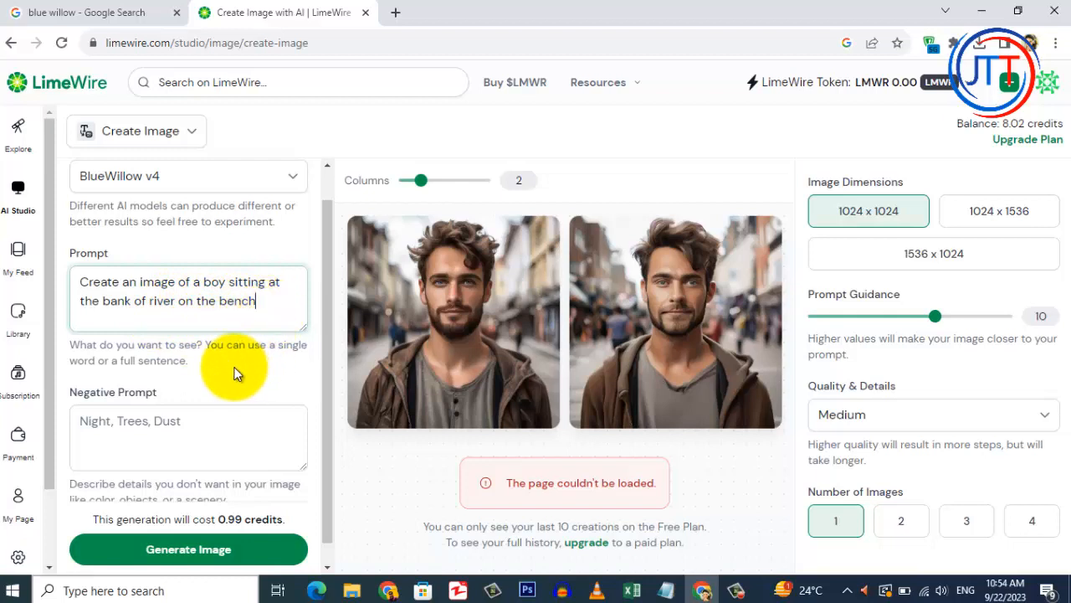
Enter "night" as the negative prompt to exclude it from the image.
scroll(205, 391, "down", 1)
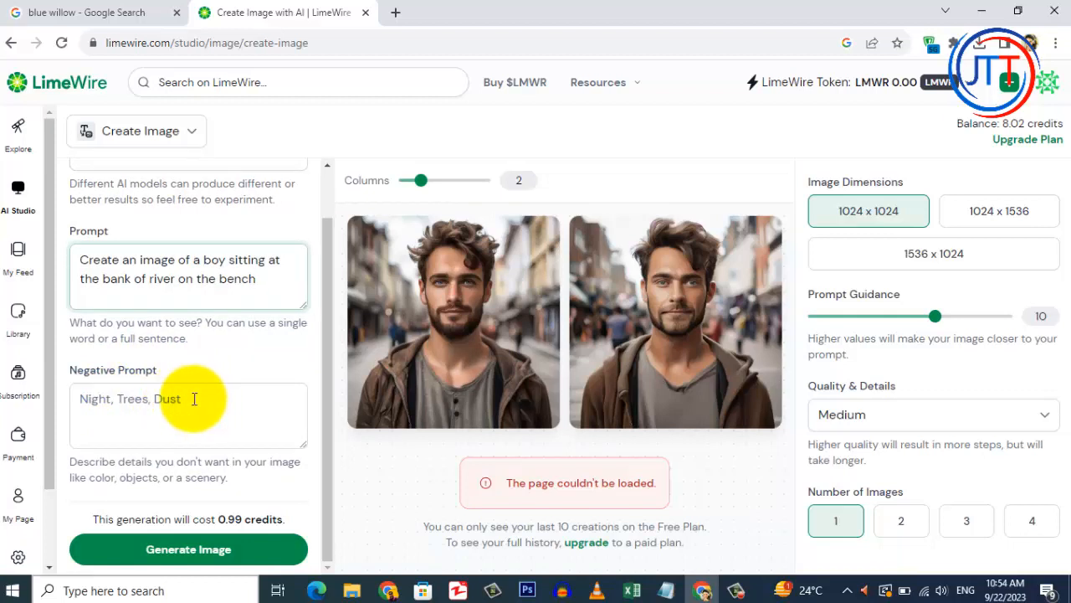
left_click(105, 399)
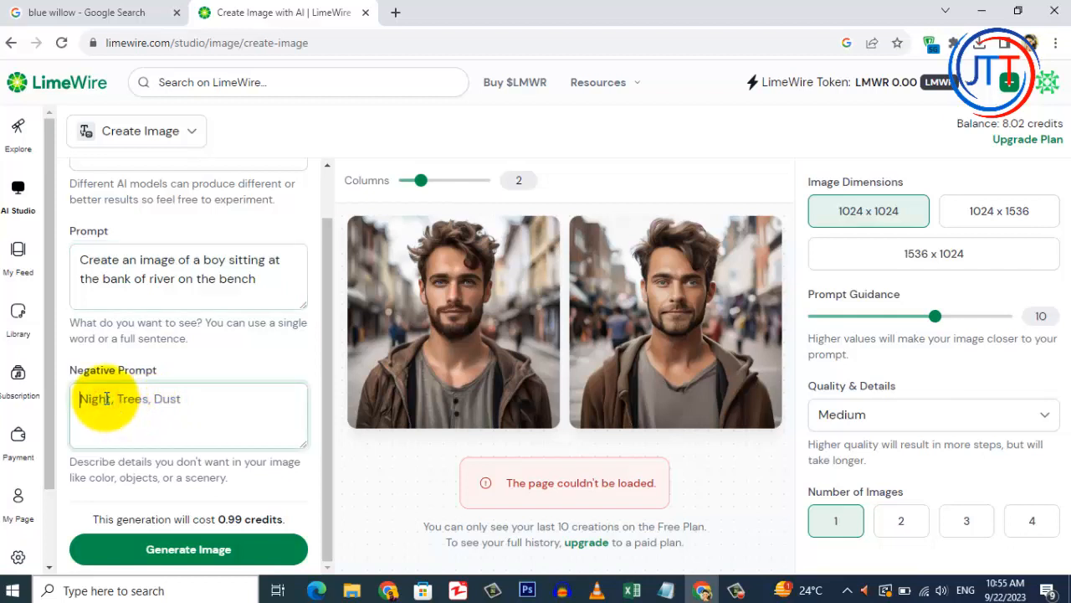
type("nigh")
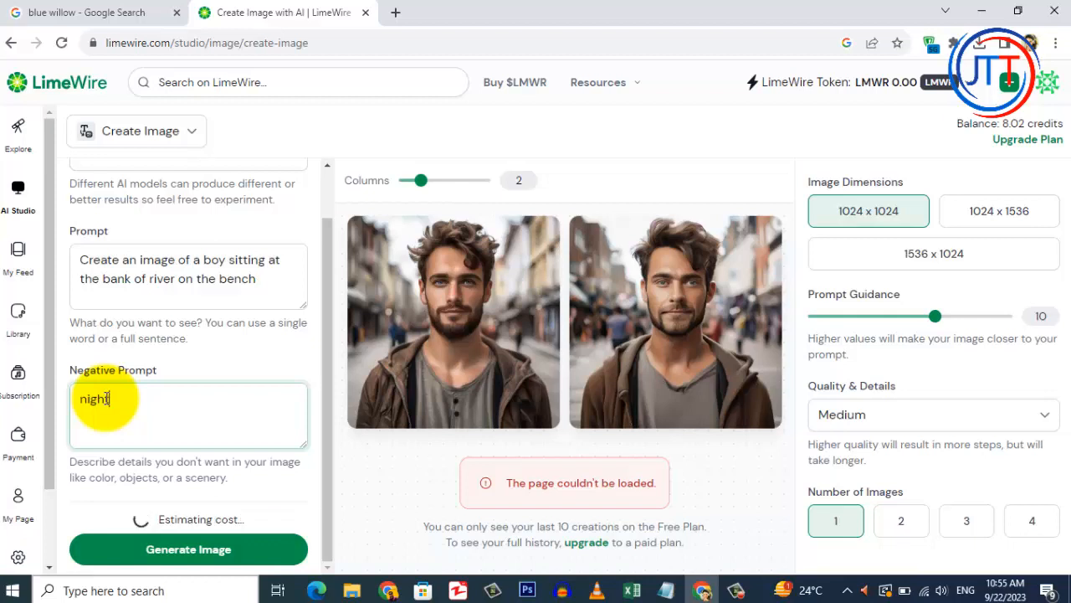
type("t")
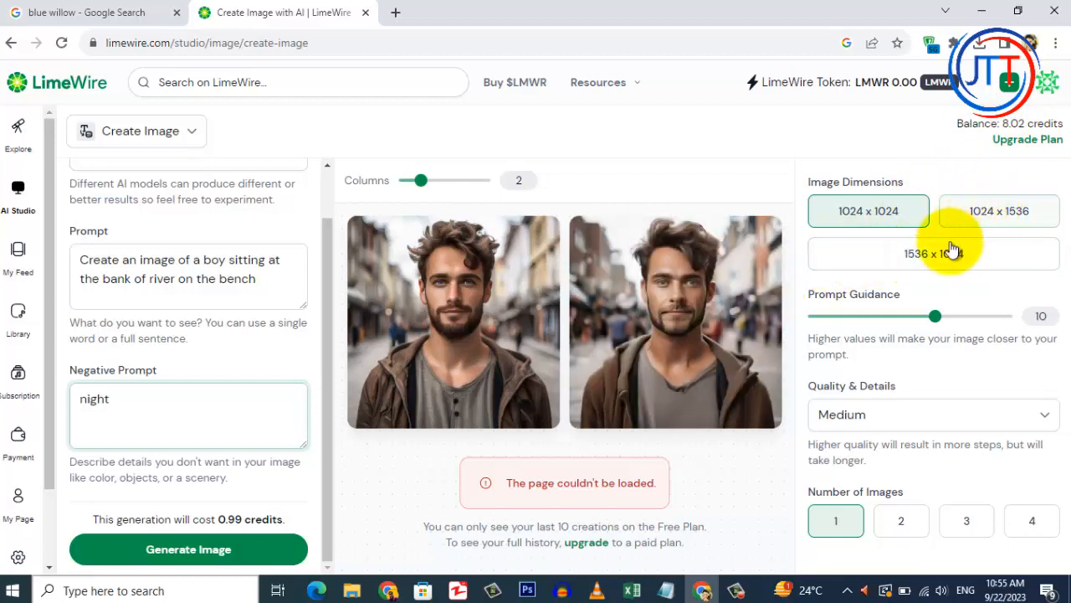
Set the image dimensions to 1536 x 1024 and, after trying 2 and 3, the number of images to 1.
left_click(929, 258)
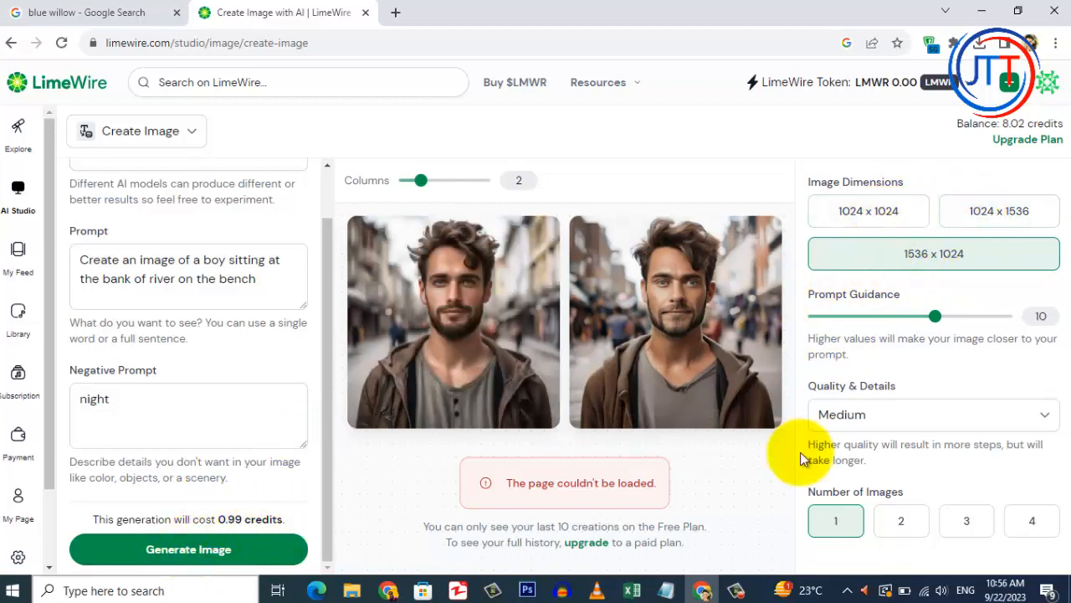
left_click(904, 523)
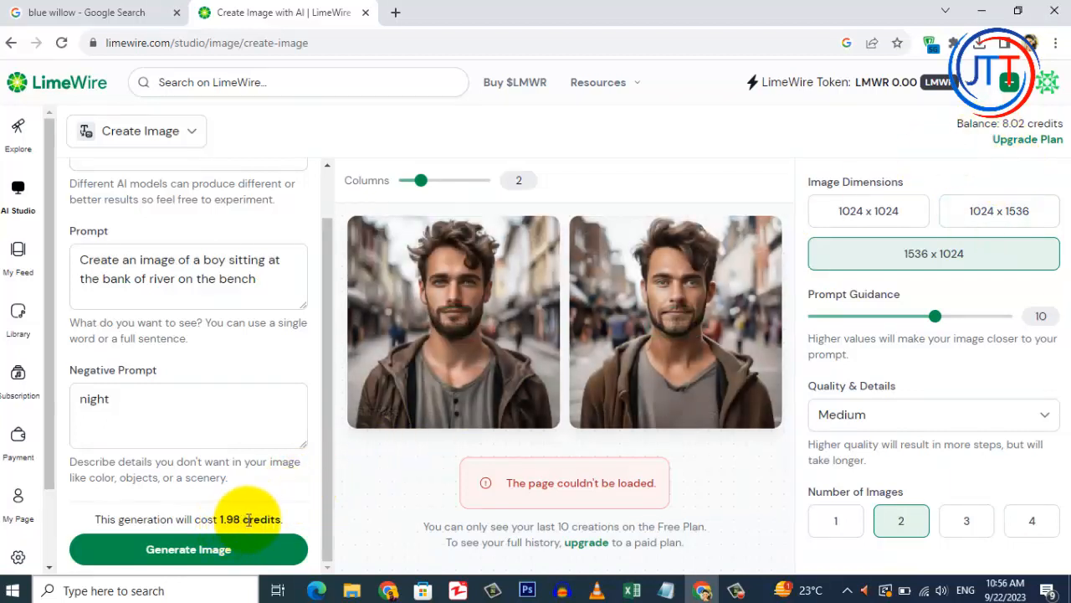
left_click(964, 523)
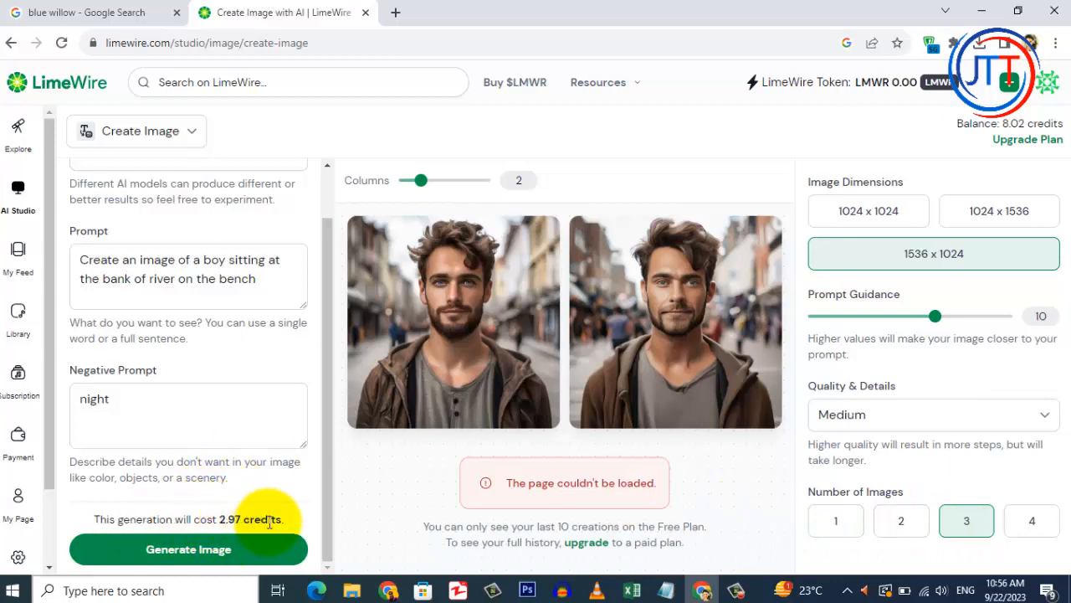
left_click(837, 522)
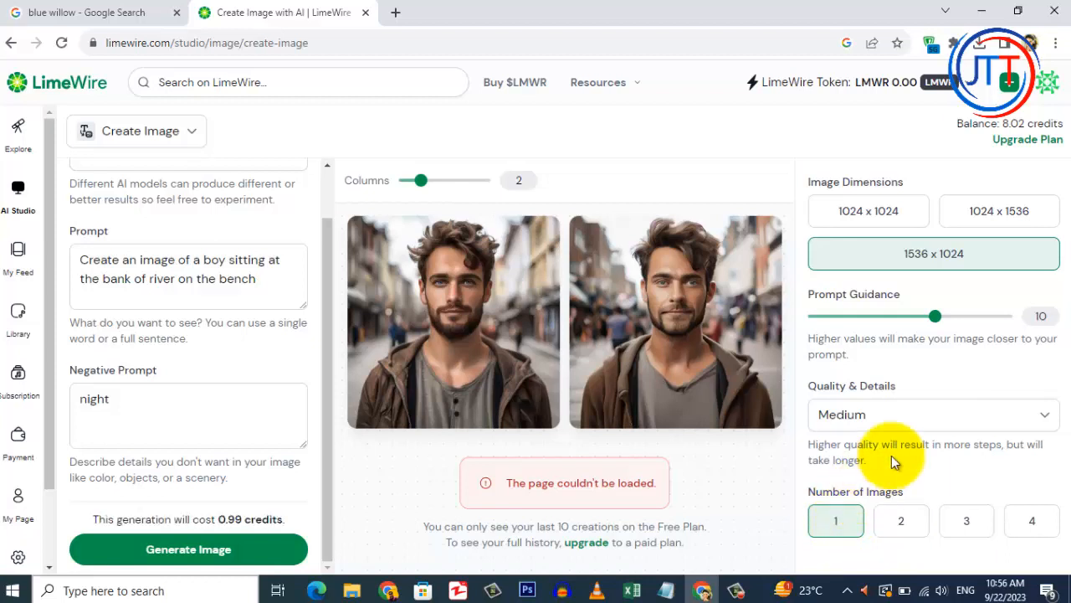
Try the High option for Quality & Details and return the setting to Medium.
left_click(920, 425)
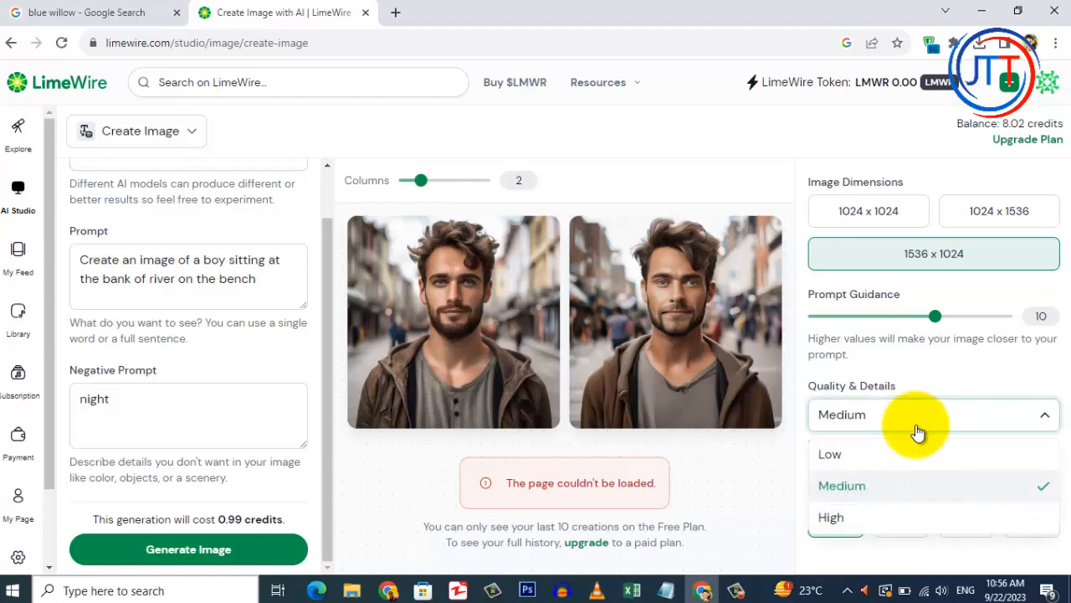
left_click(861, 487)
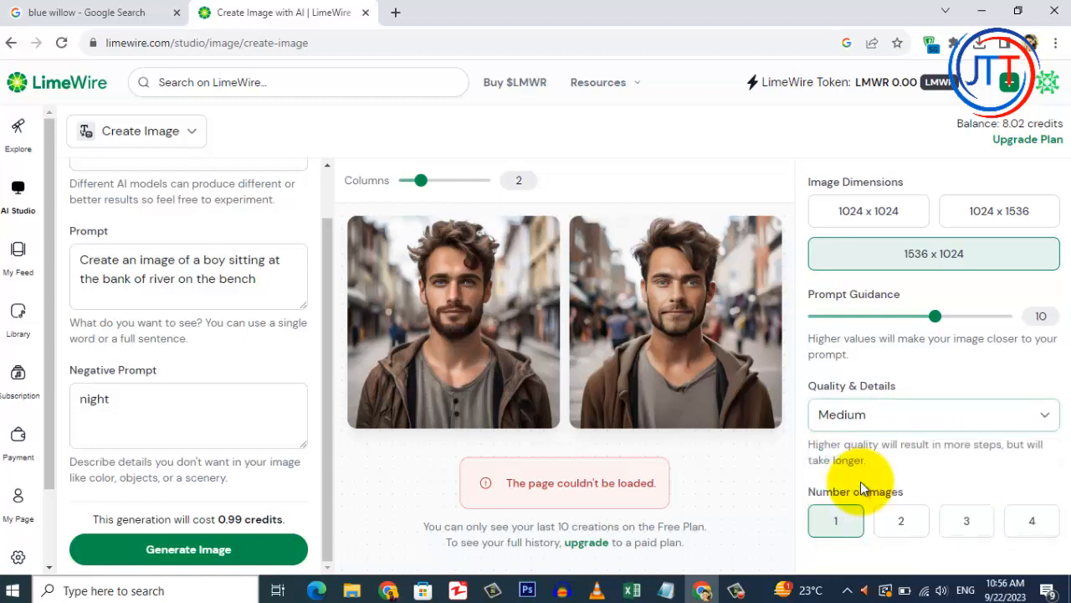
left_click(876, 419)
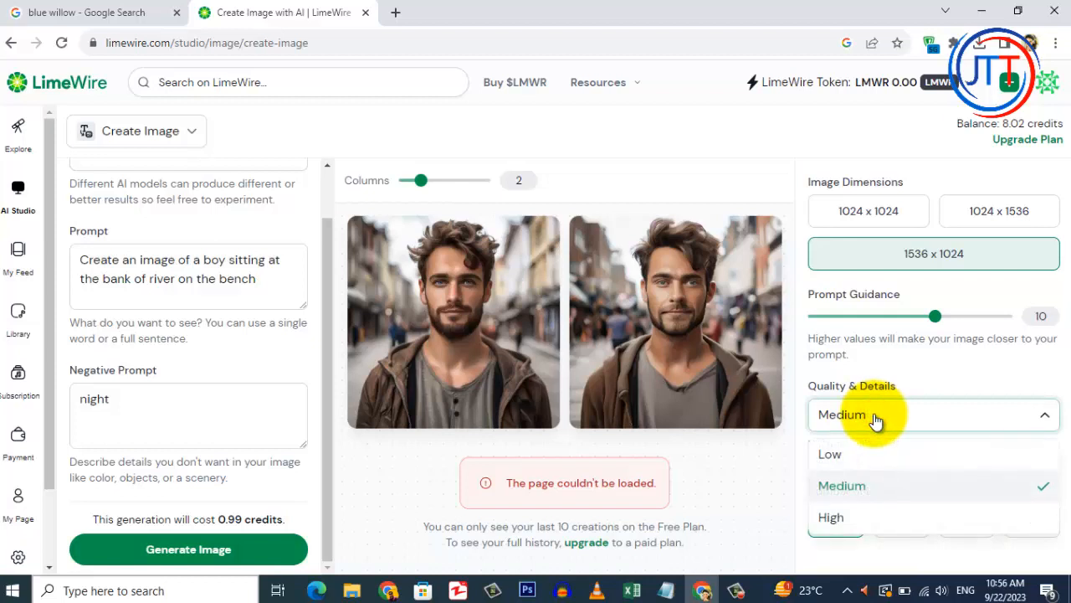
left_click(847, 520)
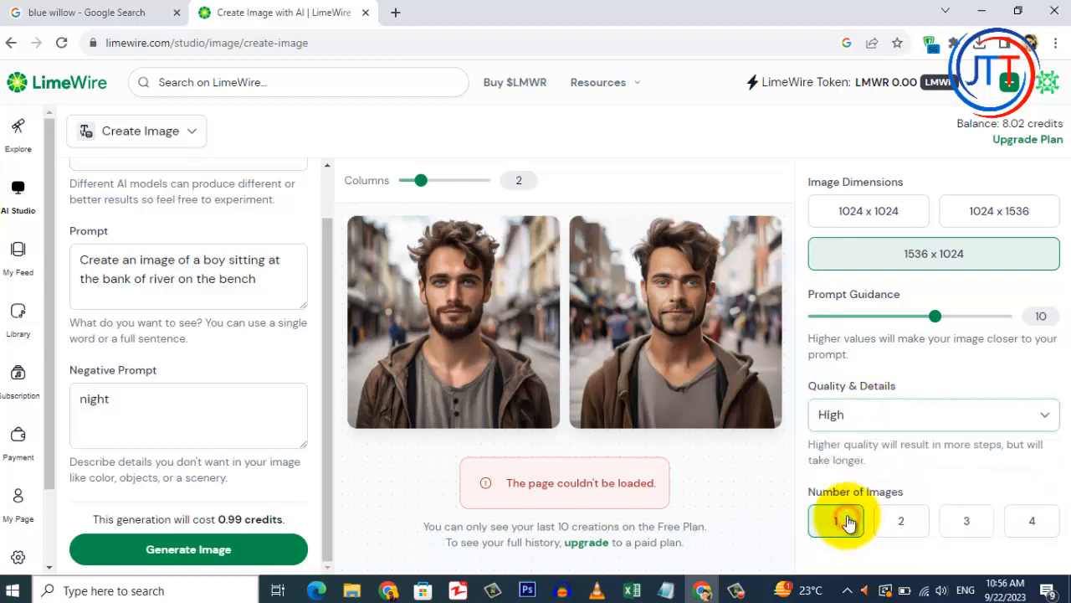
left_click(869, 416)
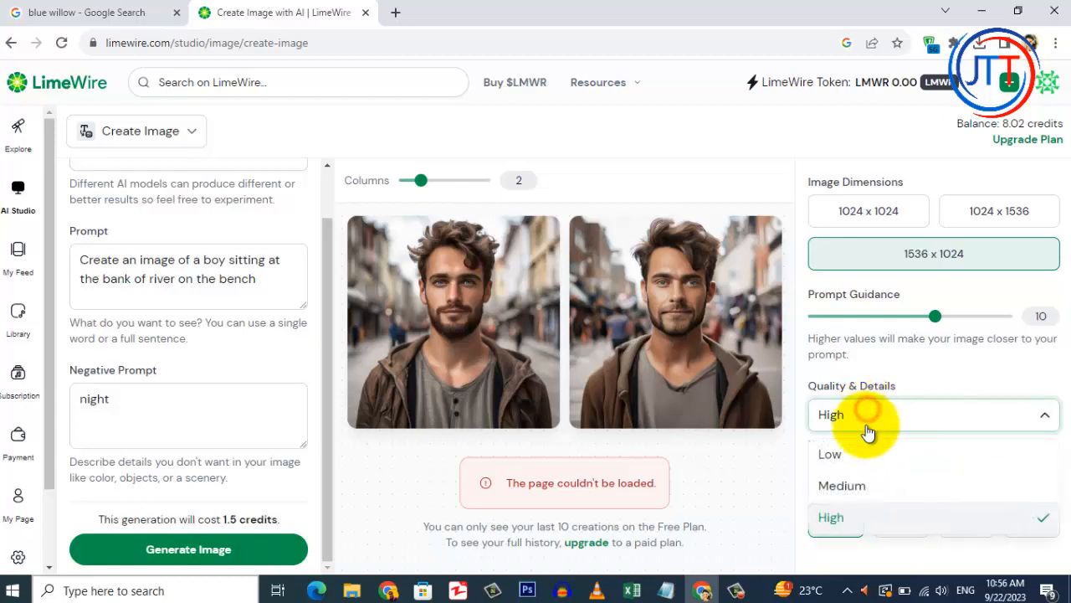
left_click(847, 485)
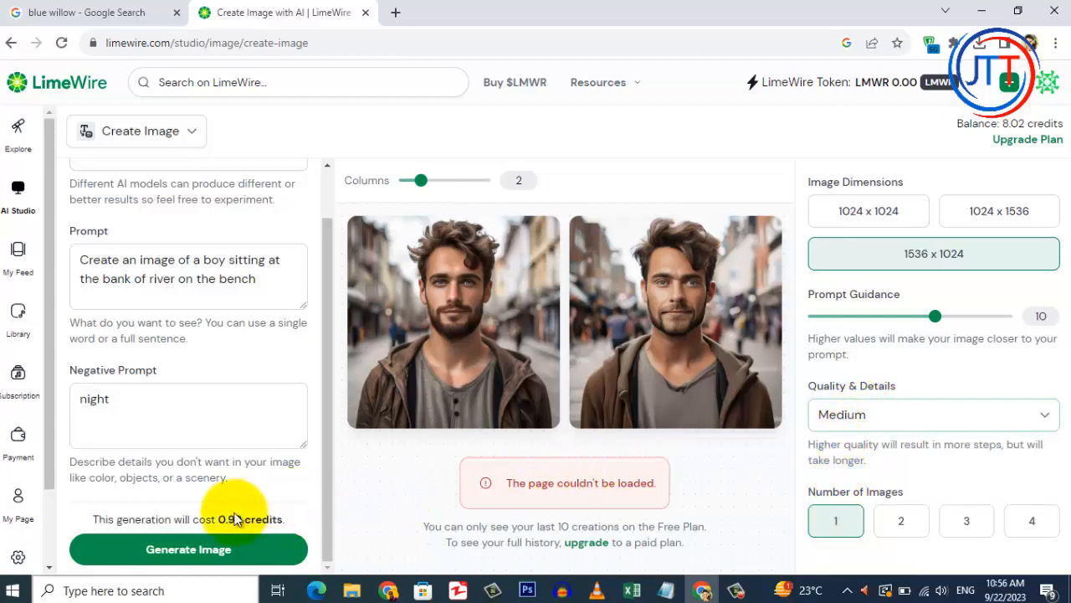
Generate the image of the boy on the riverside bench with the current prompt and settings.
left_click(181, 549)
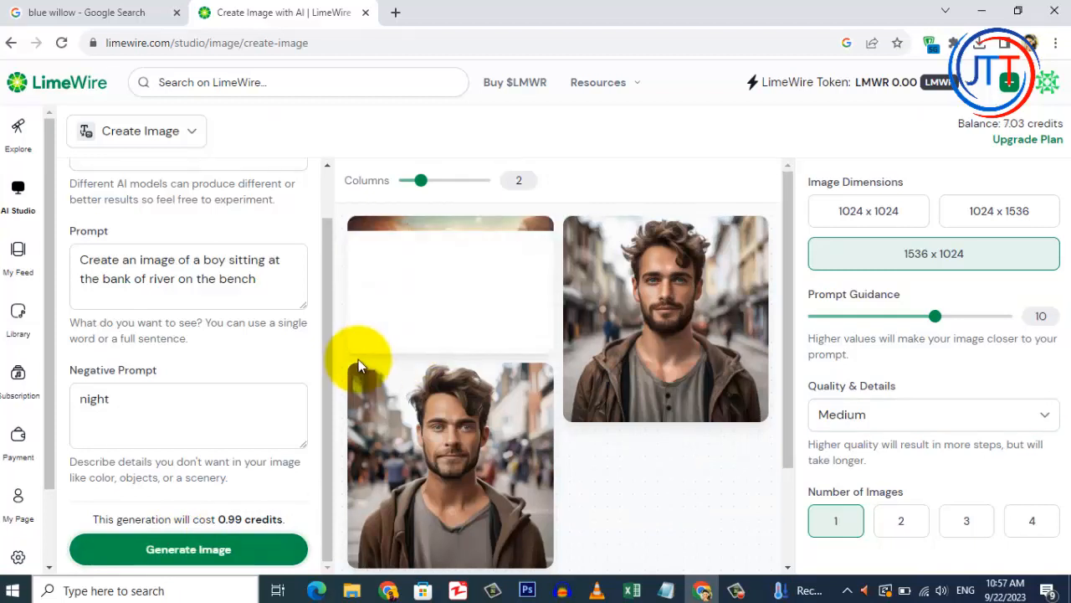
mouse_move(413, 293)
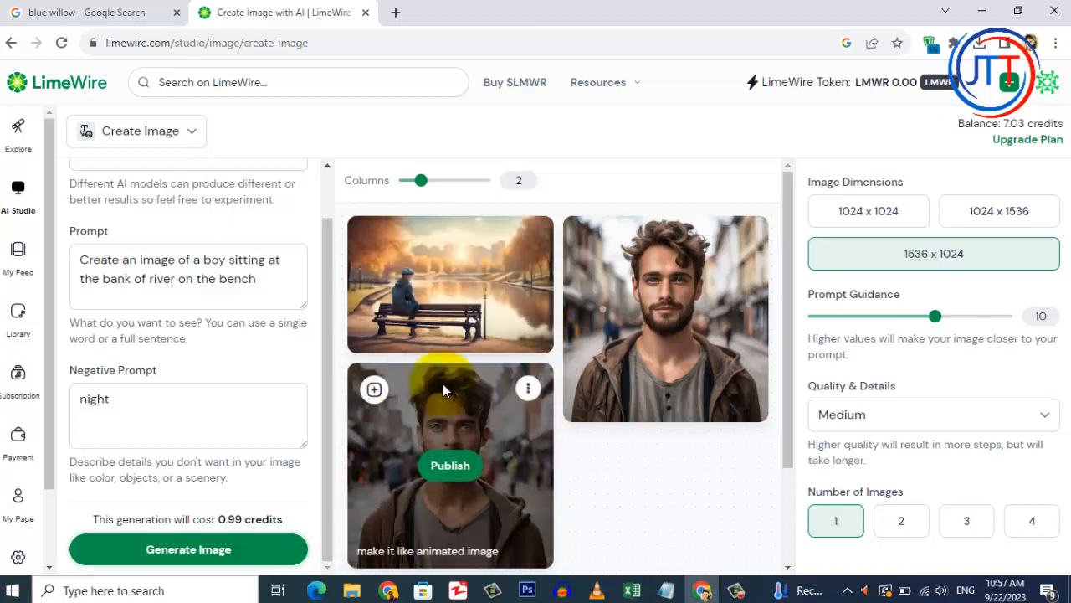
Open the generated image of the boy on the bench for download, view it full size, and return to the image creation page.
left_click(529, 242)
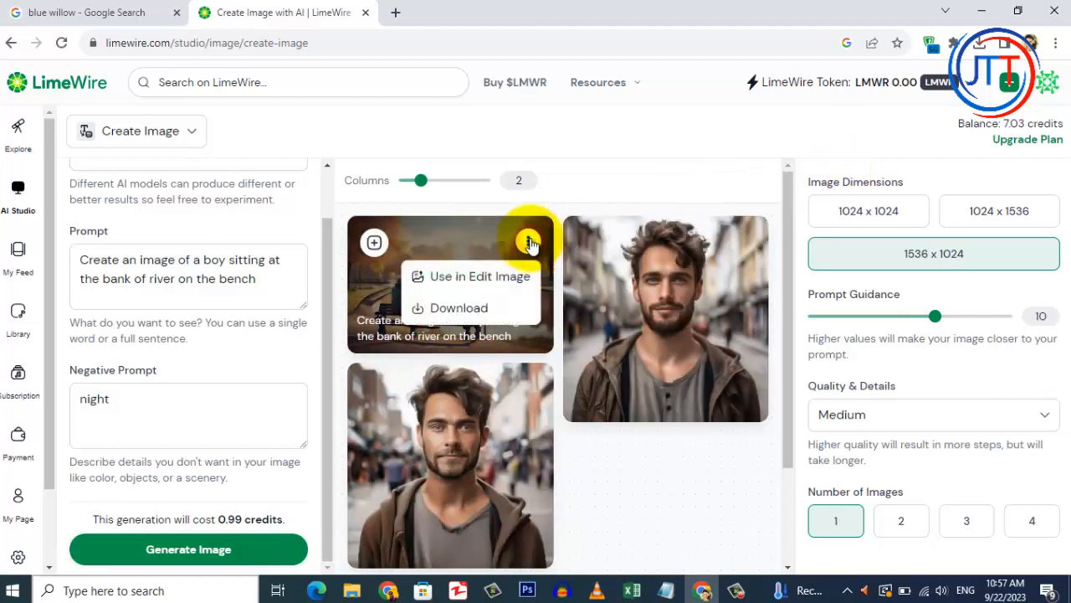
left_click(434, 310)
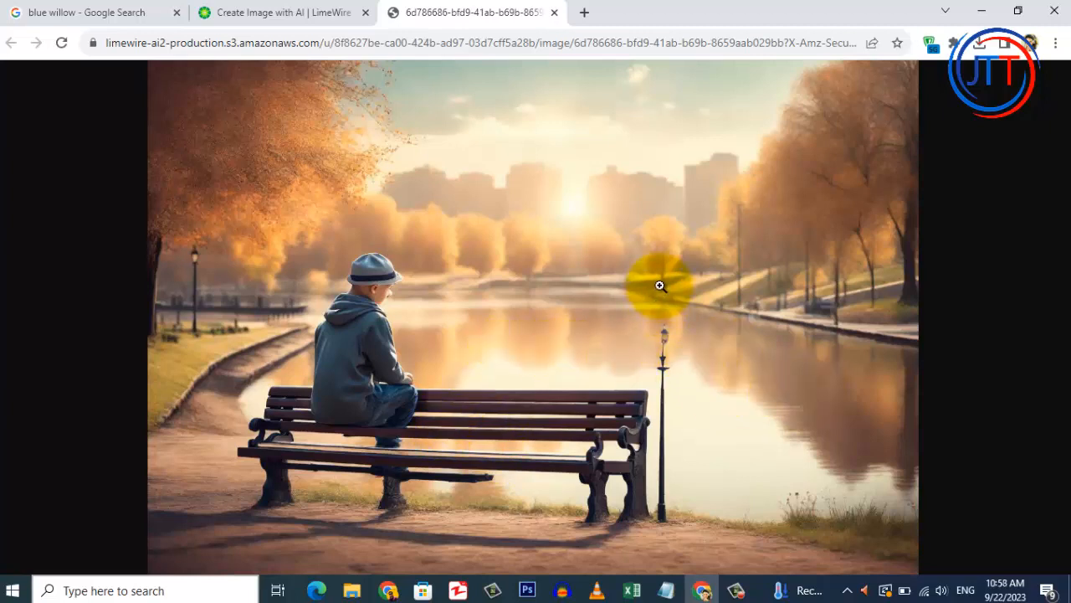
left_click(261, 12)
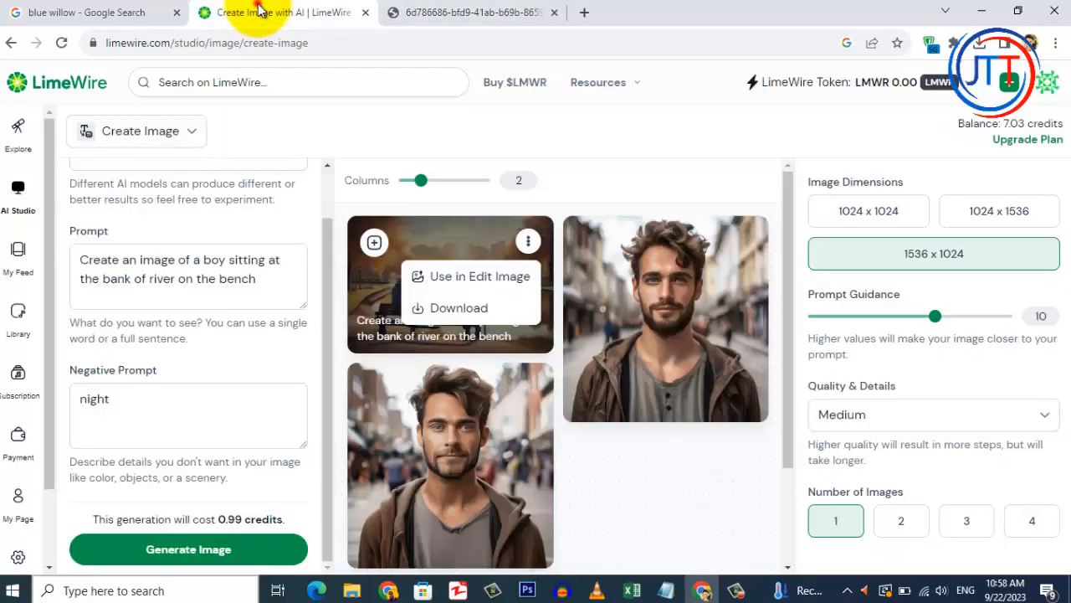
Replace the word "boy" with "girl" in the image prompt.
left_click(161, 397)
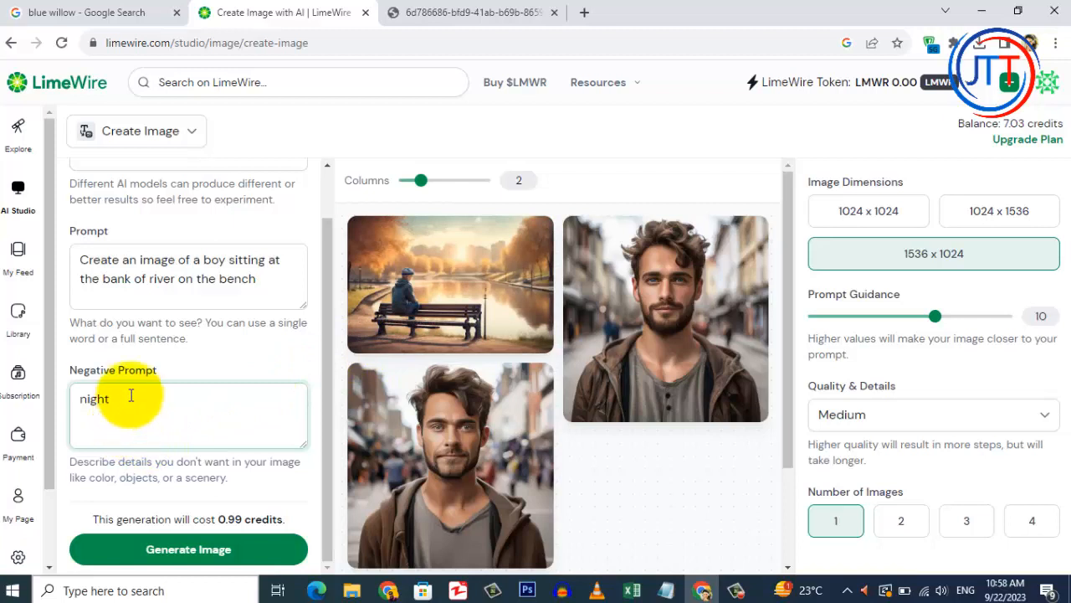
left_click(249, 278)
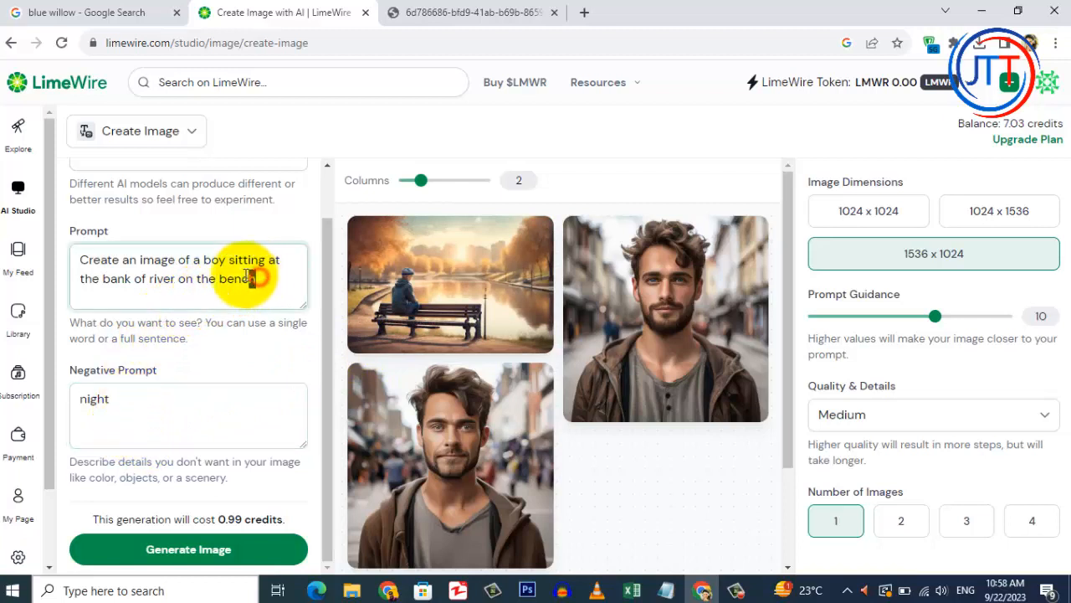
left_click(139, 261)
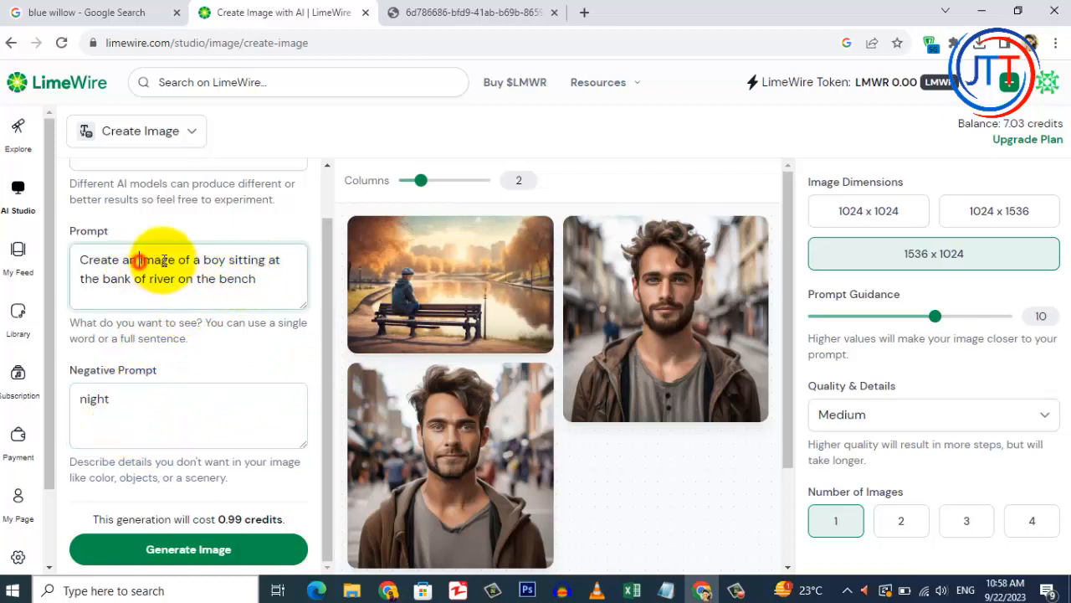
double_click(211, 261)
key("BackSpace")
type("g")
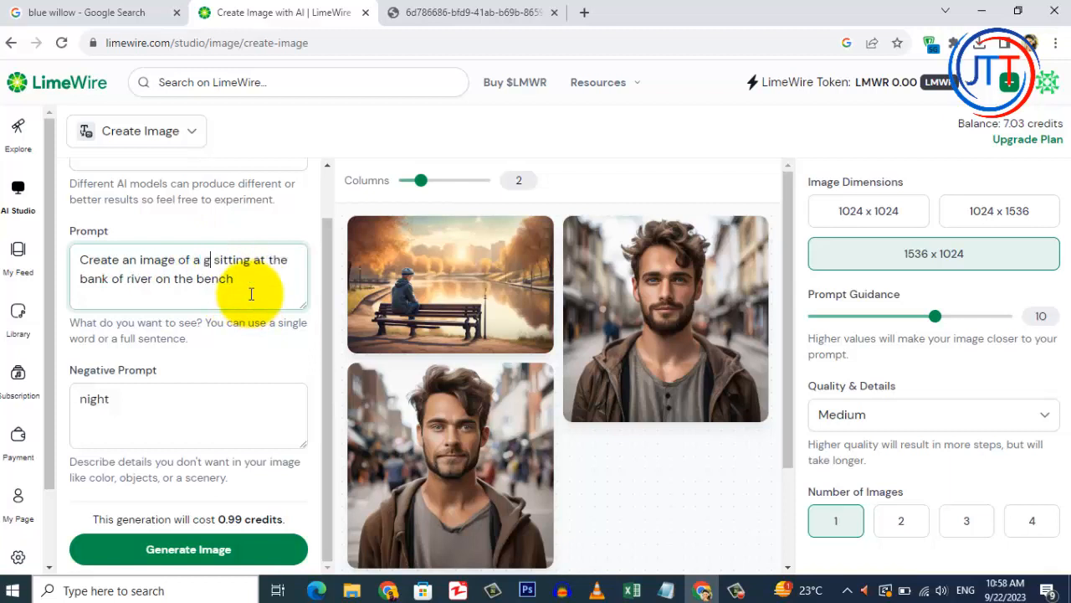
type("irl")
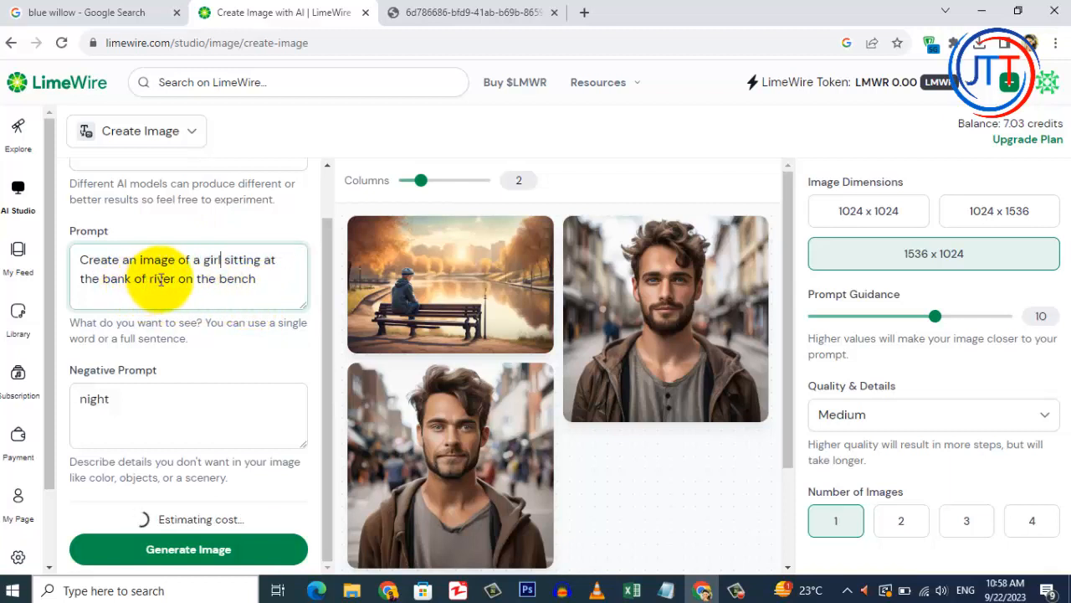
Append "holding a flower in her hand" to the prompt and generate the image.
left_click(263, 279)
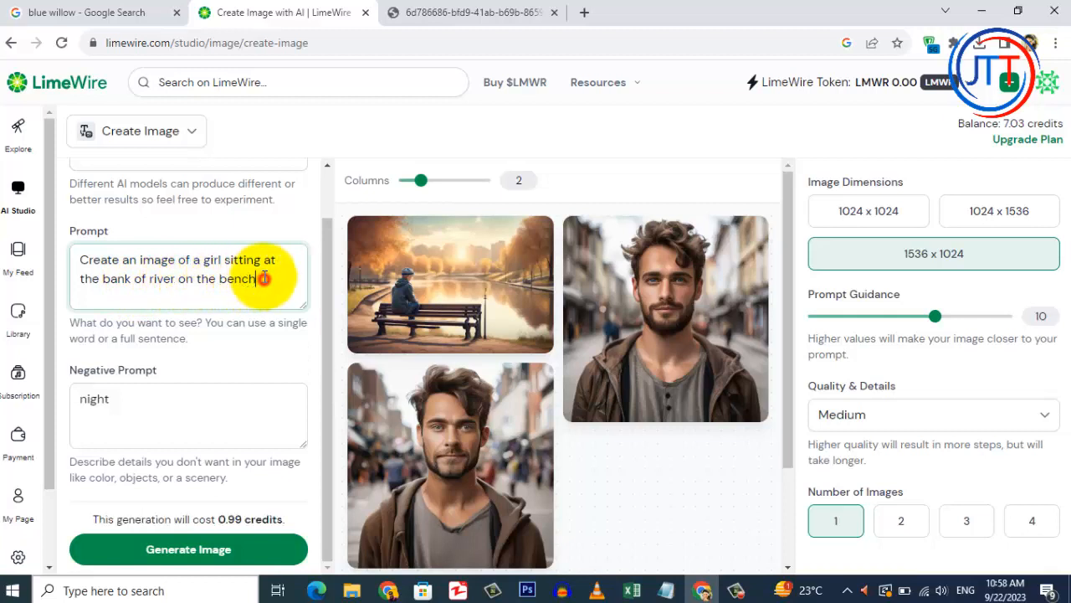
type("holdi")
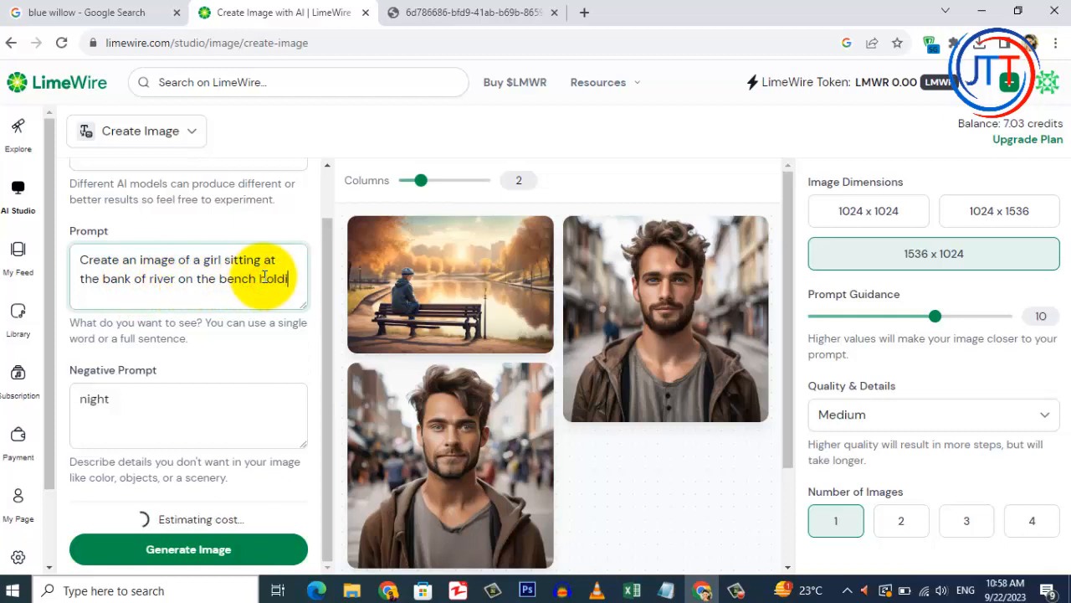
type("ng a flower in her hand")
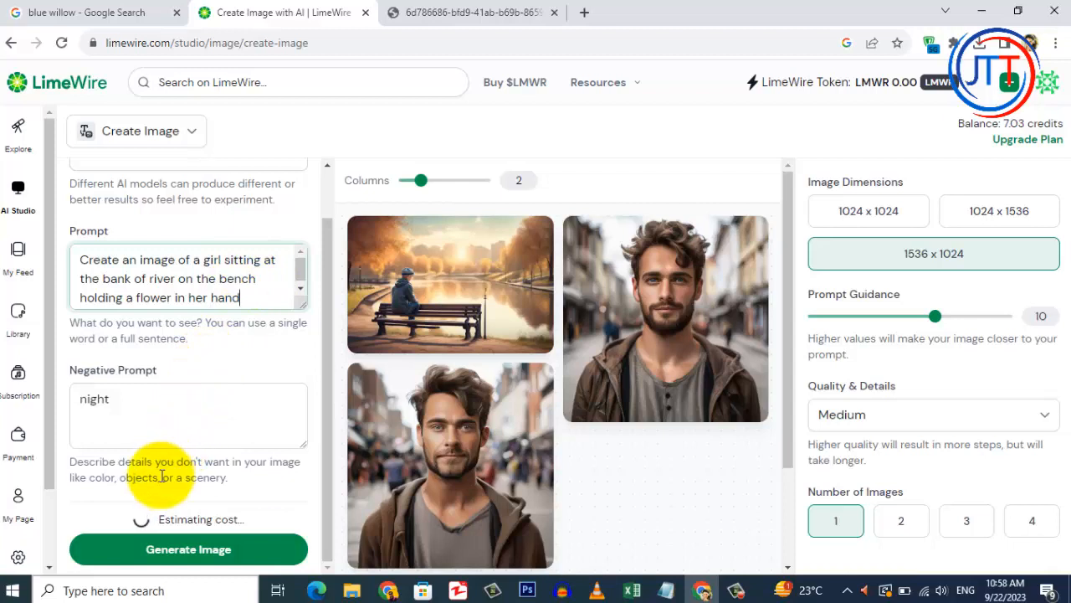
left_click(322, 447)
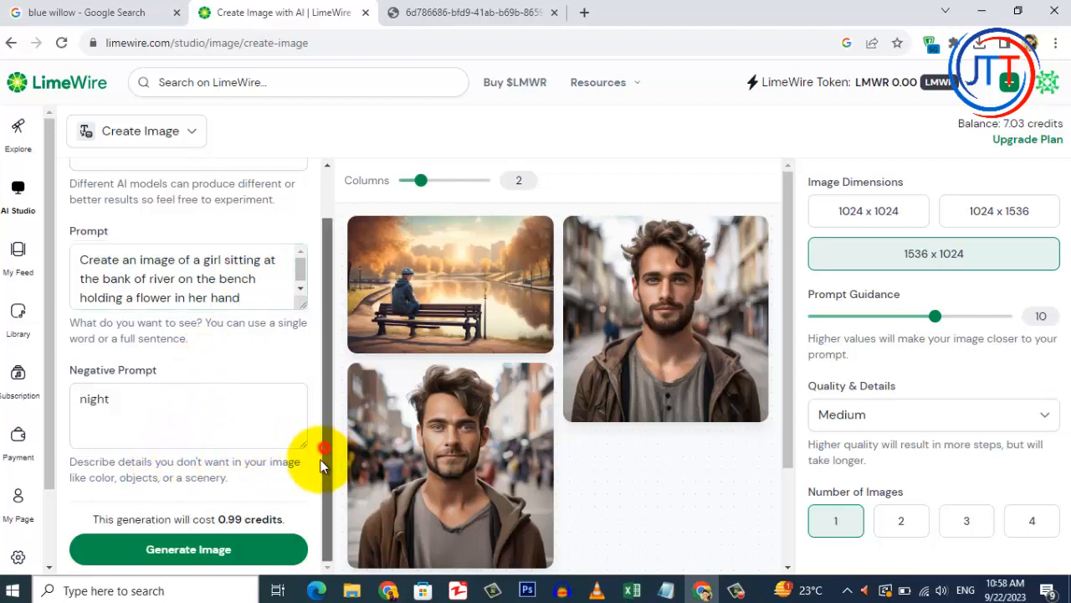
left_click(192, 548)
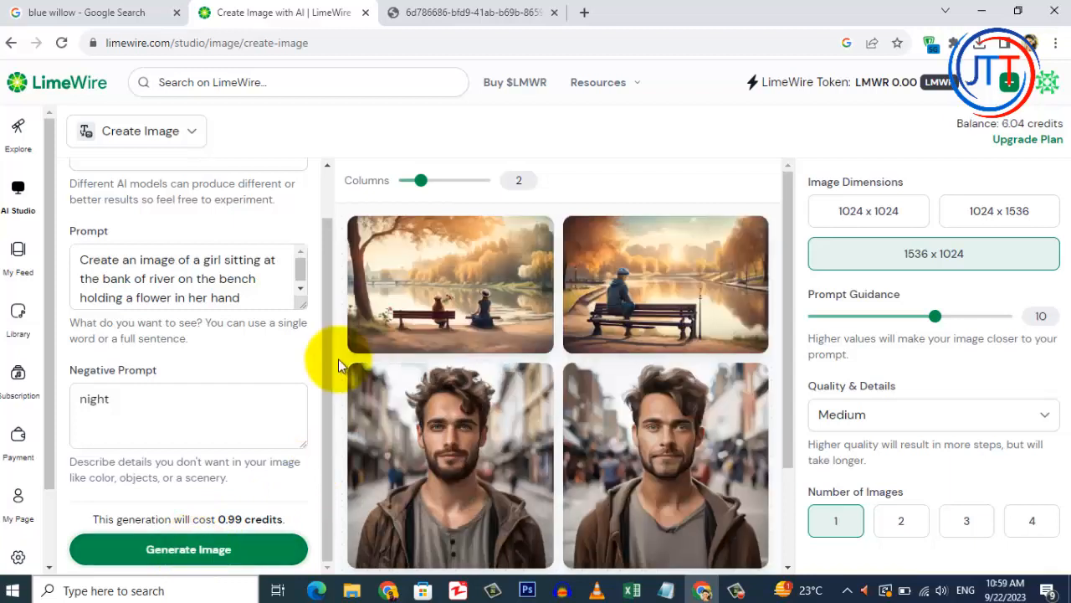
Open the new riverside girl image for download and inspect it enlarged around the flowers.
mouse_move(352, 350)
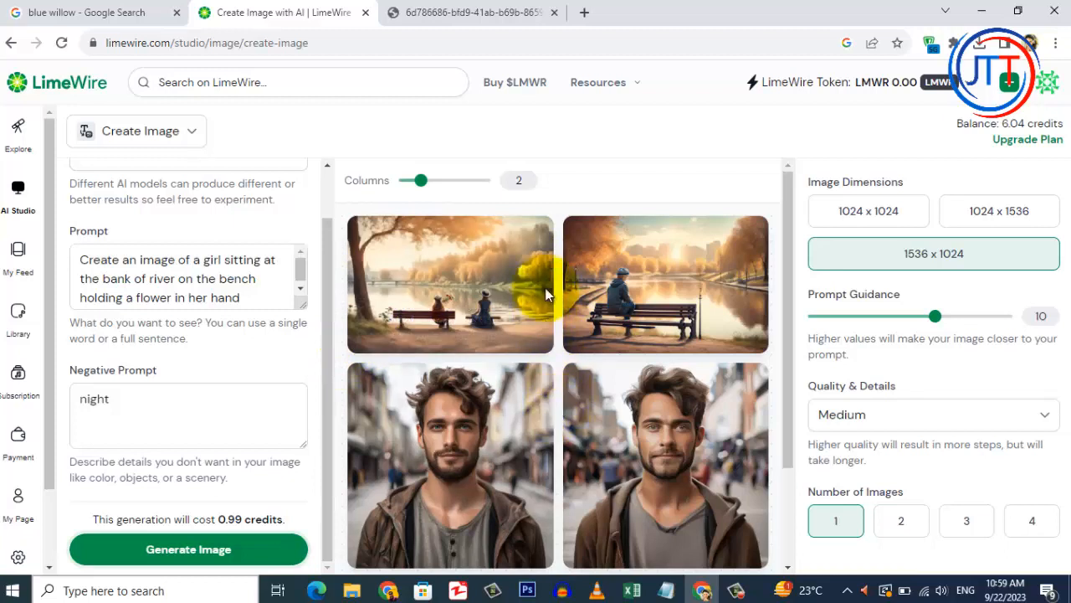
left_click(528, 244)
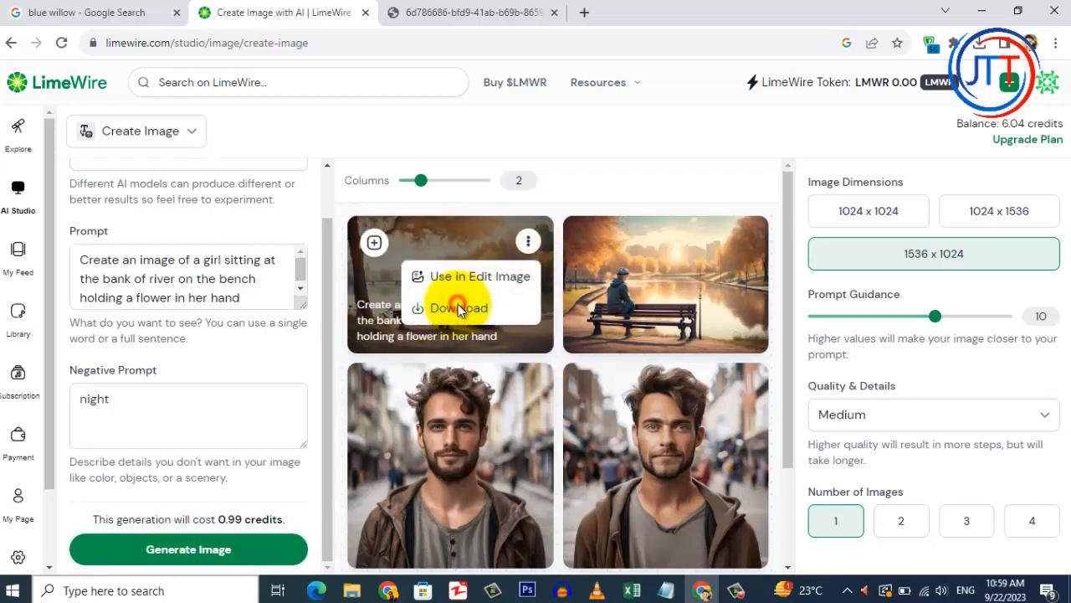
left_click(462, 308)
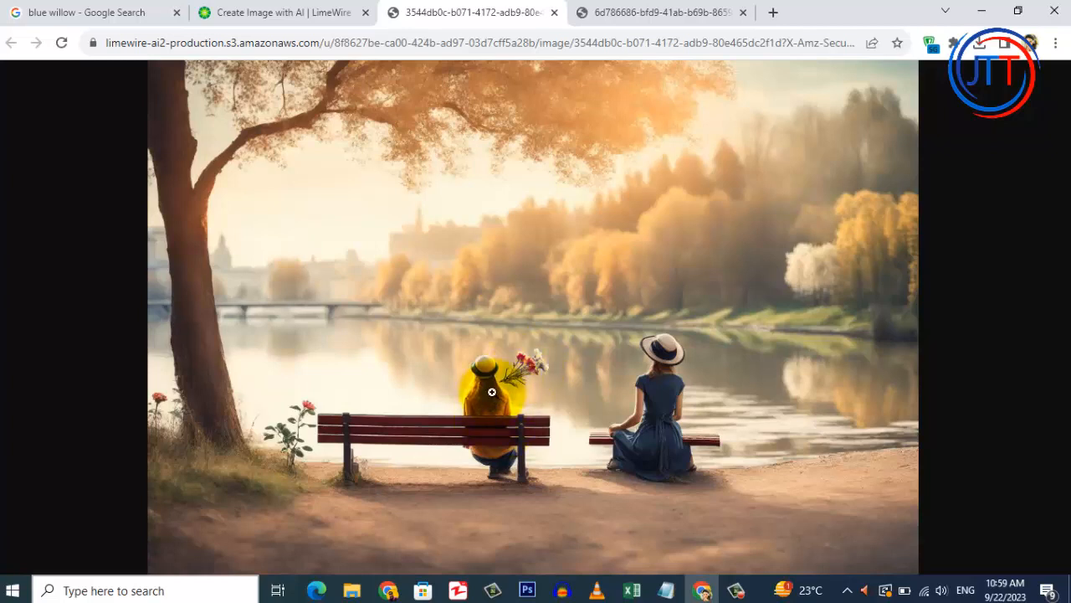
left_click(537, 369)
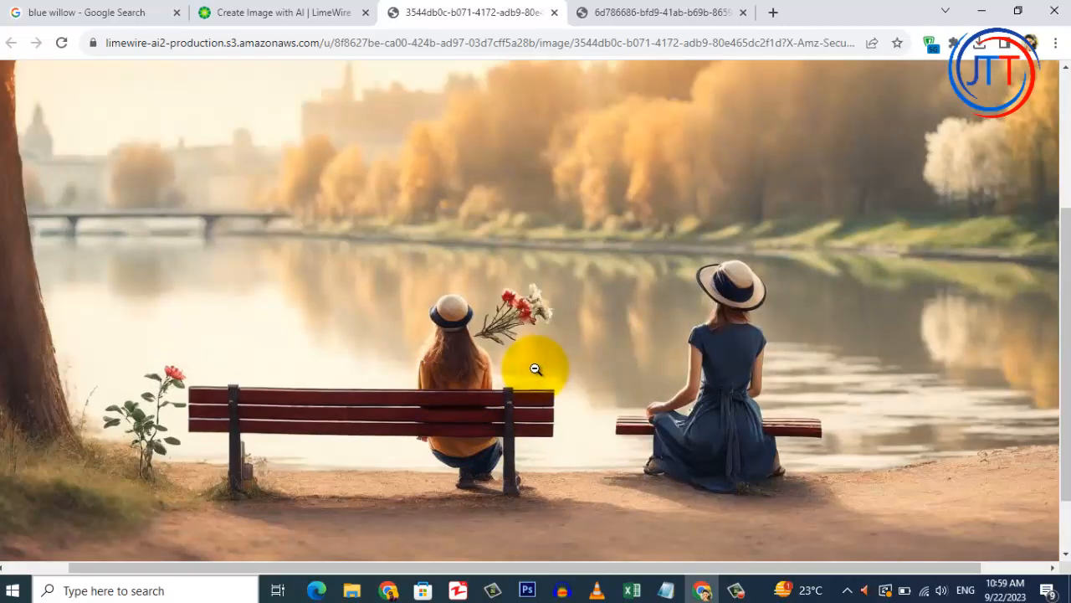
left_click(527, 339)
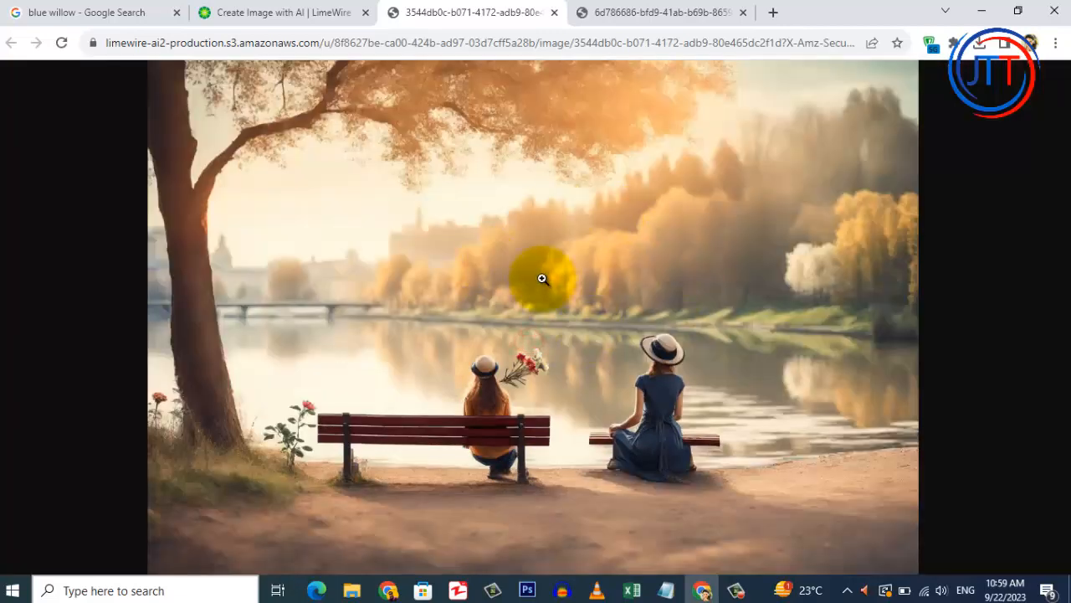
Save the riverside girl image as a JPEG in the Downloads folder under its suggested file name.
right_click(599, 180)
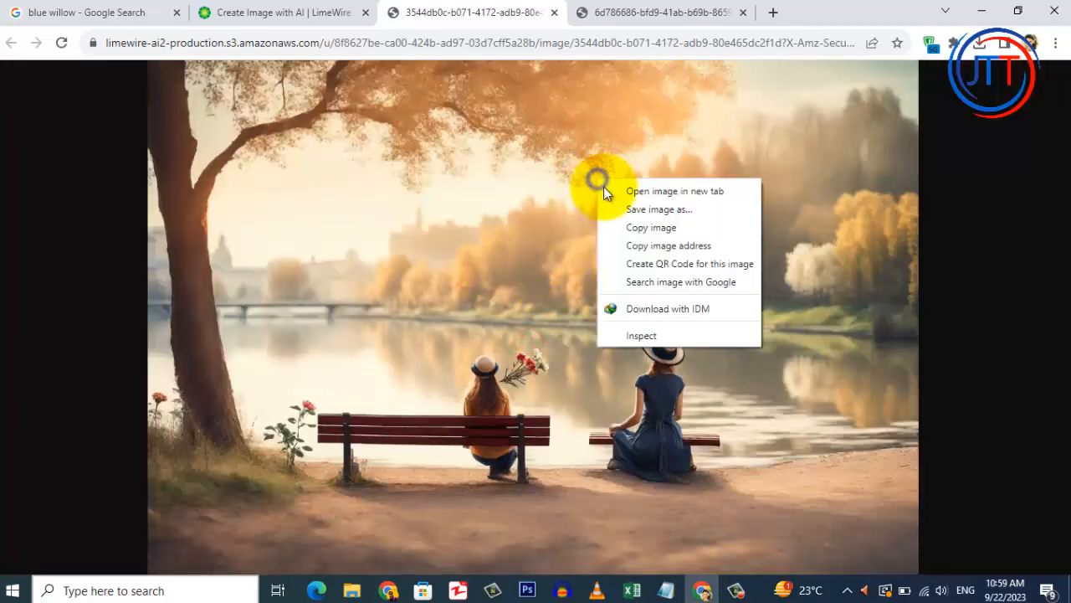
left_click(642, 207)
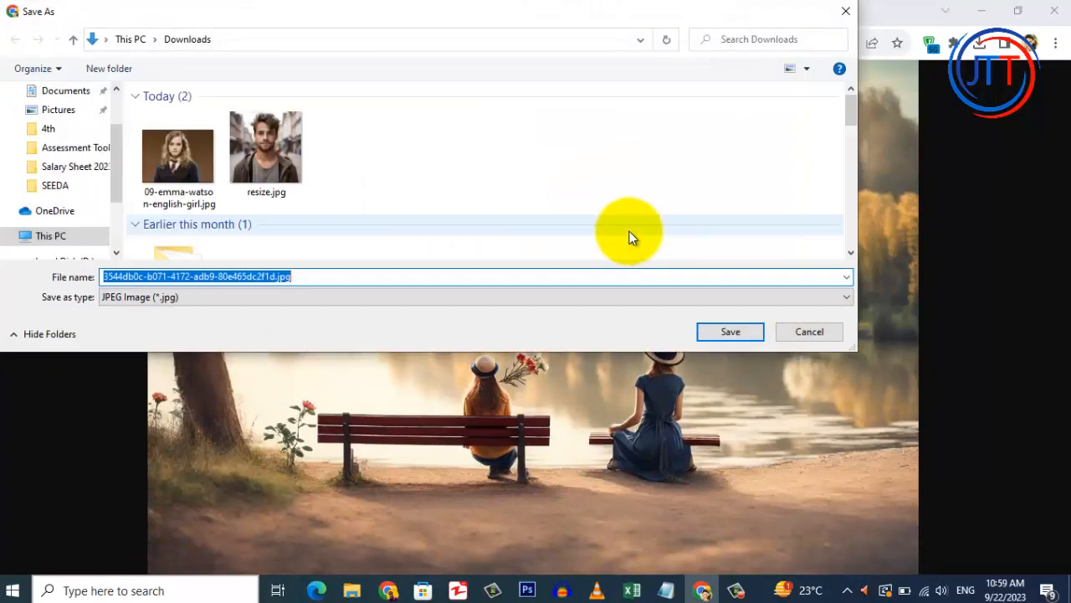
left_click(712, 328)
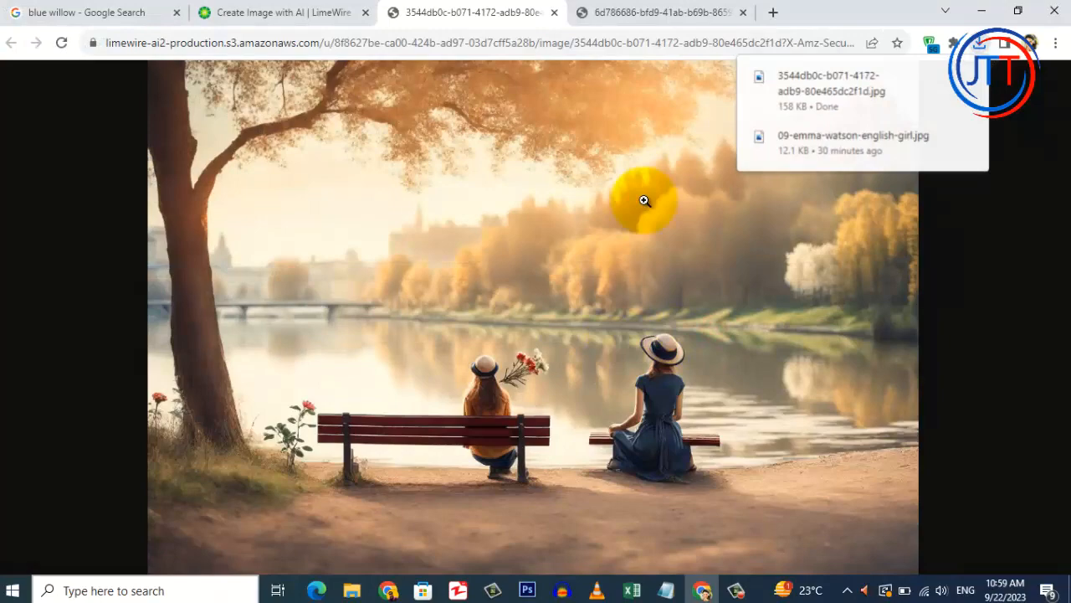
Save the image of the boy on the bench as a JPEG in the Downloads folder under its suggested file name.
left_click(674, 13)
right_click(489, 257)
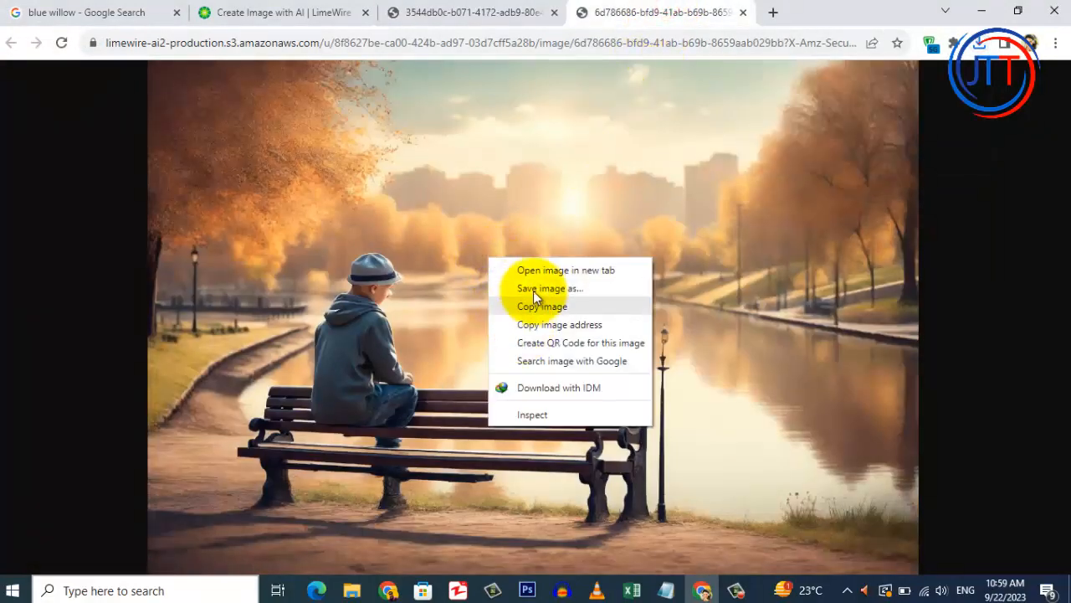
left_click(533, 288)
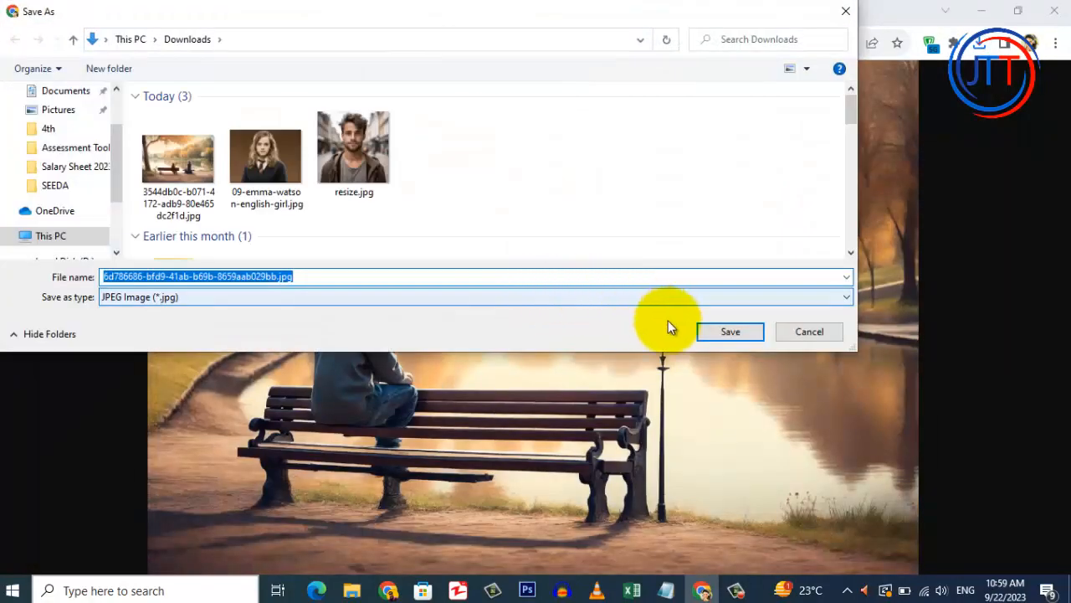
left_click(720, 331)
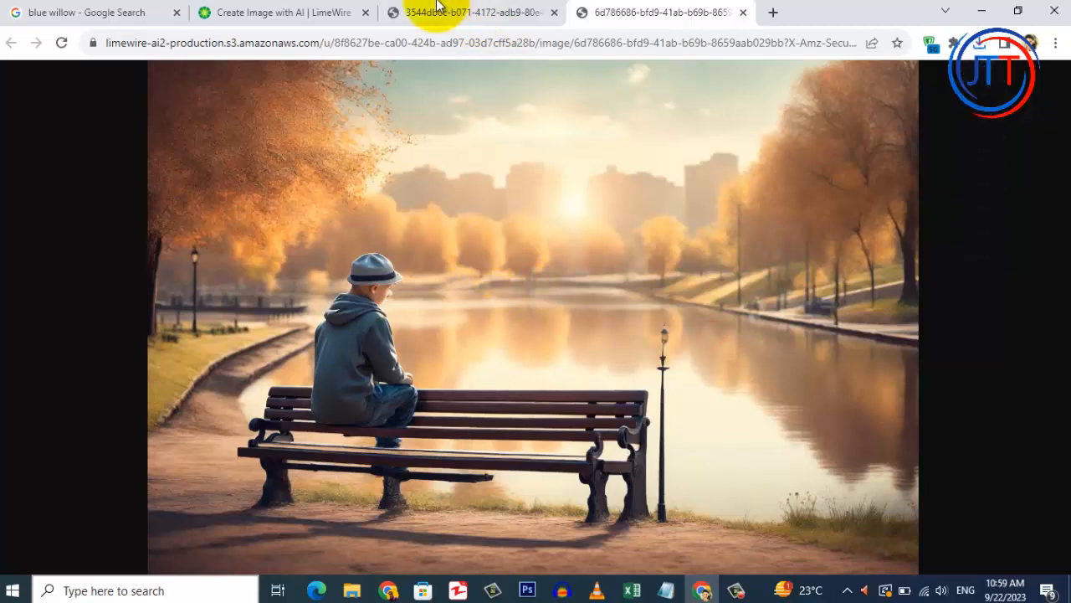
Return to the LimeWire studio and switch from Create Image to Edit Image mode.
left_click(278, 13)
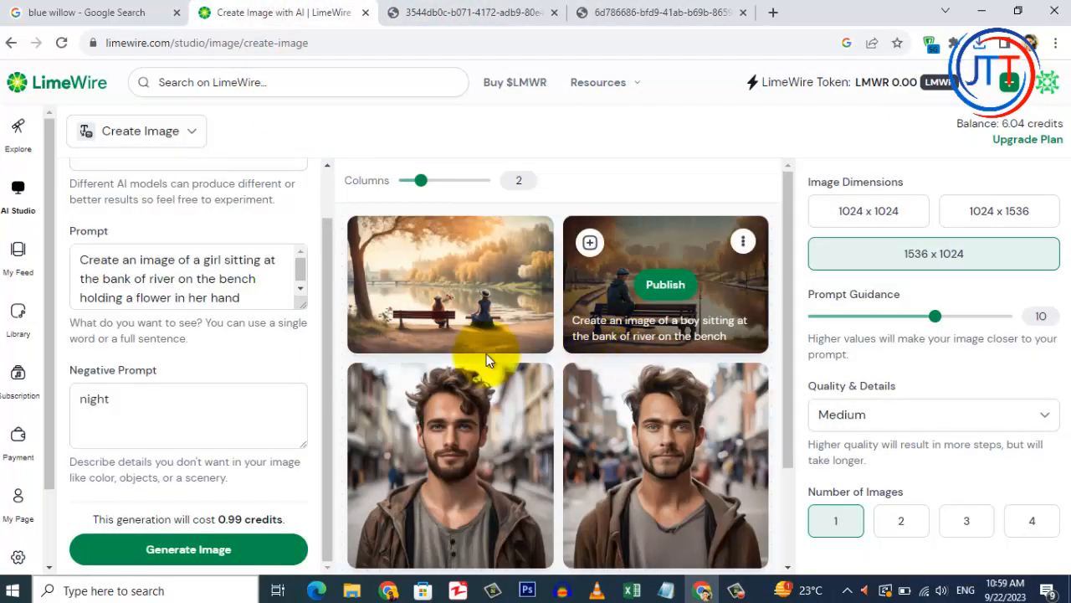
left_click(341, 367)
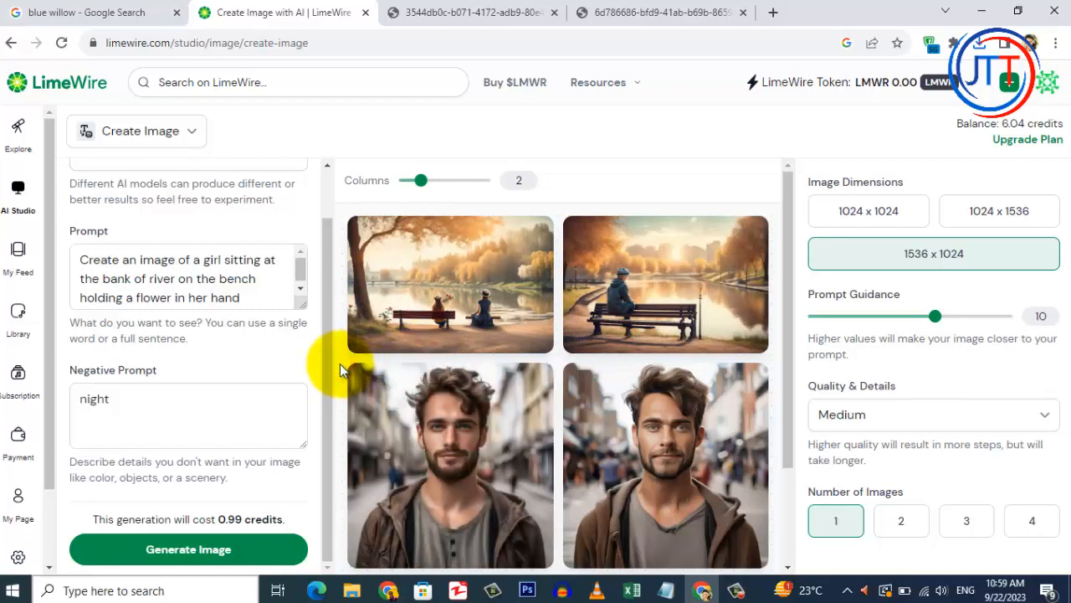
left_click(177, 136)
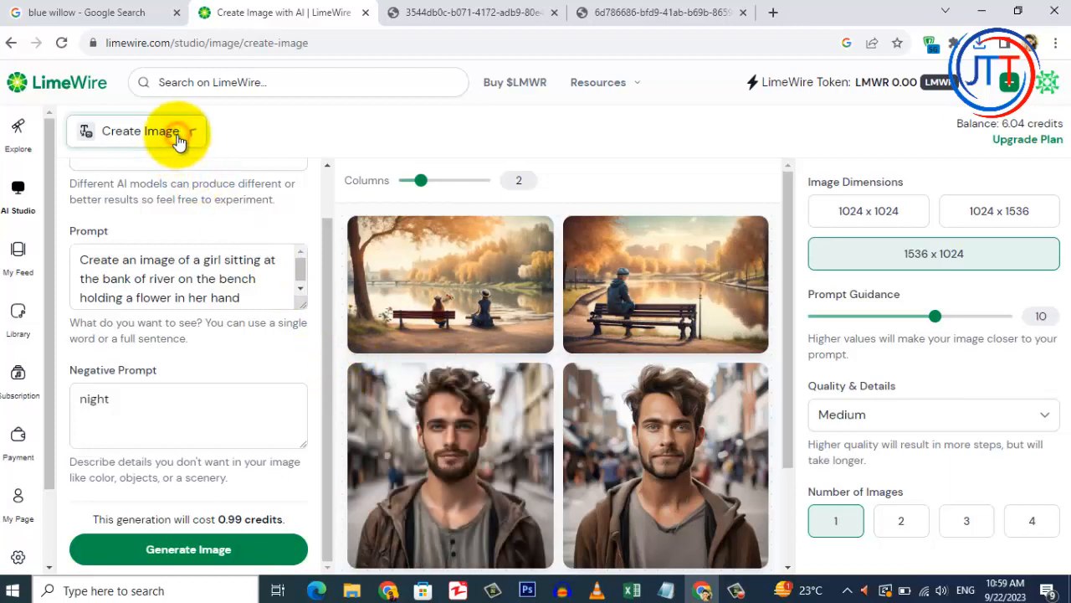
left_click(134, 206)
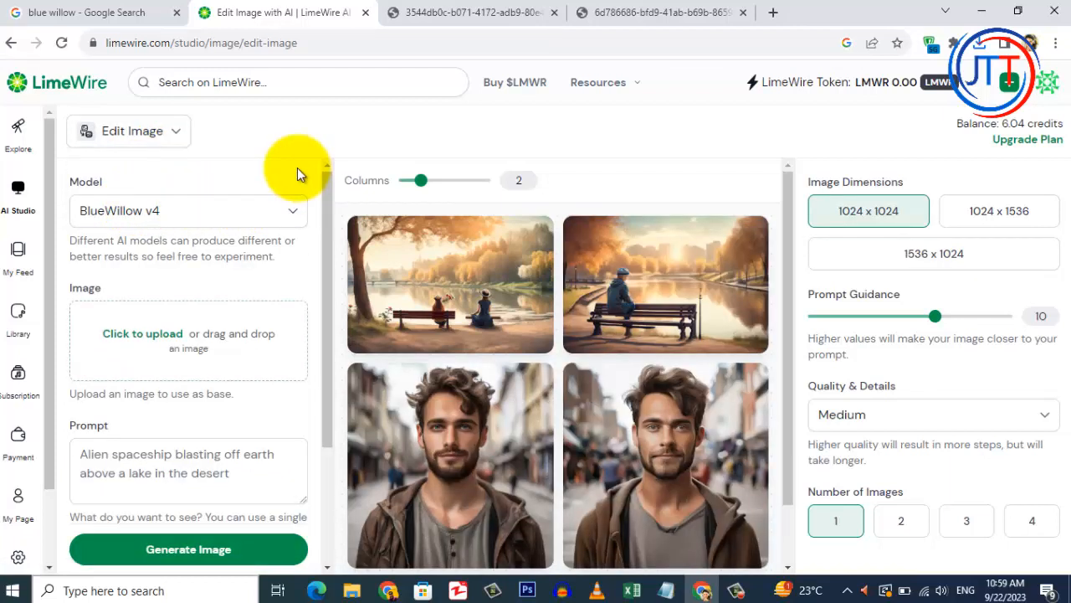
Upload 09-emma-watson-english-girl.jpg from the Downloads folder as the base image.
left_click(139, 333)
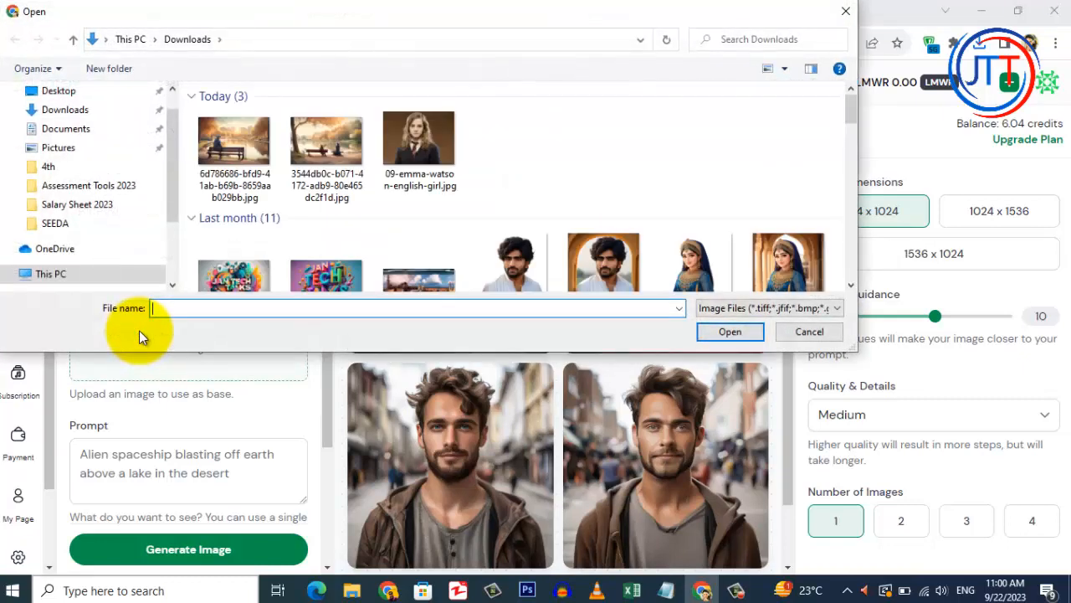
left_click(419, 150)
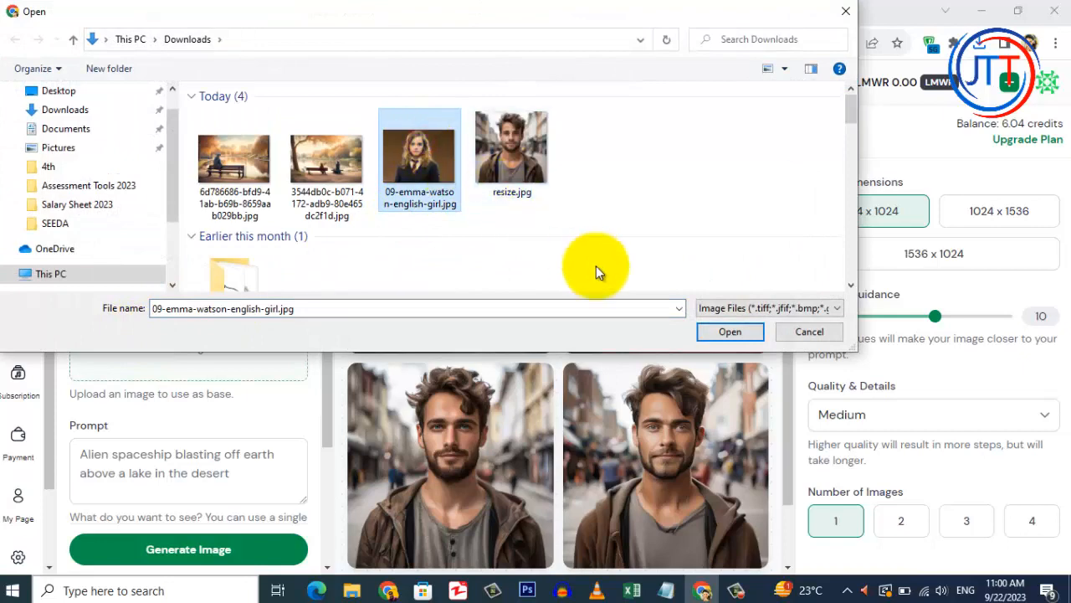
left_click(713, 332)
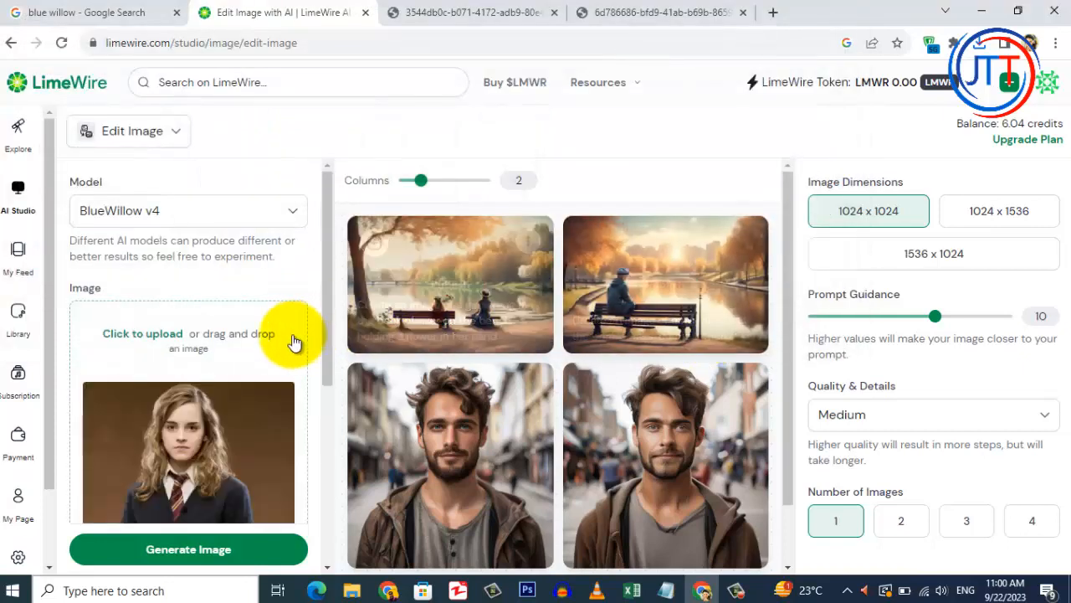
Enter "ai image" as the prompt for editing the uploaded portrait.
scroll(314, 348, "down", 4)
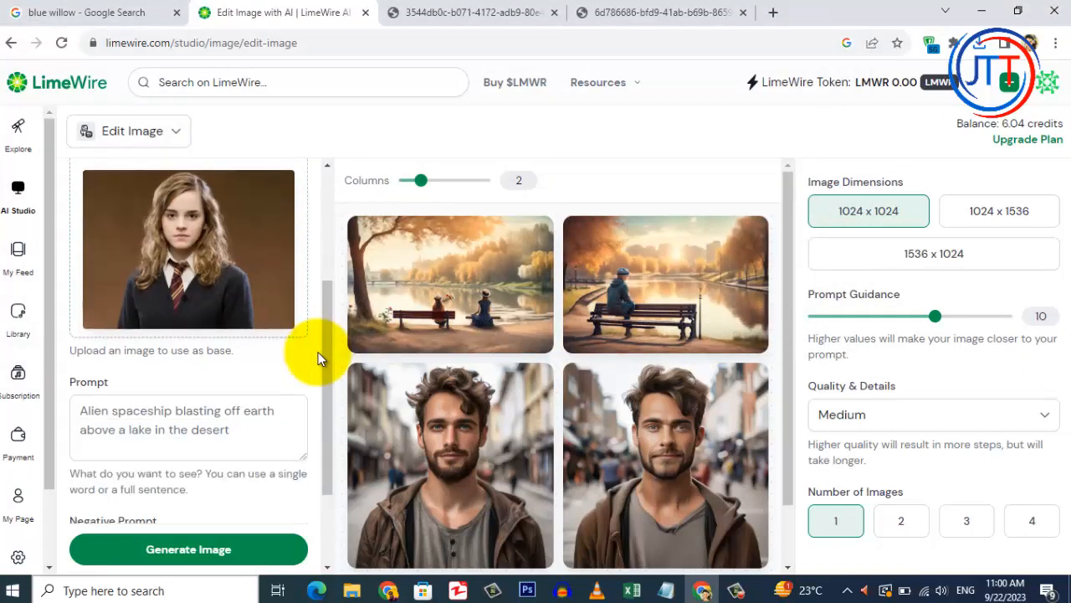
left_click(226, 404)
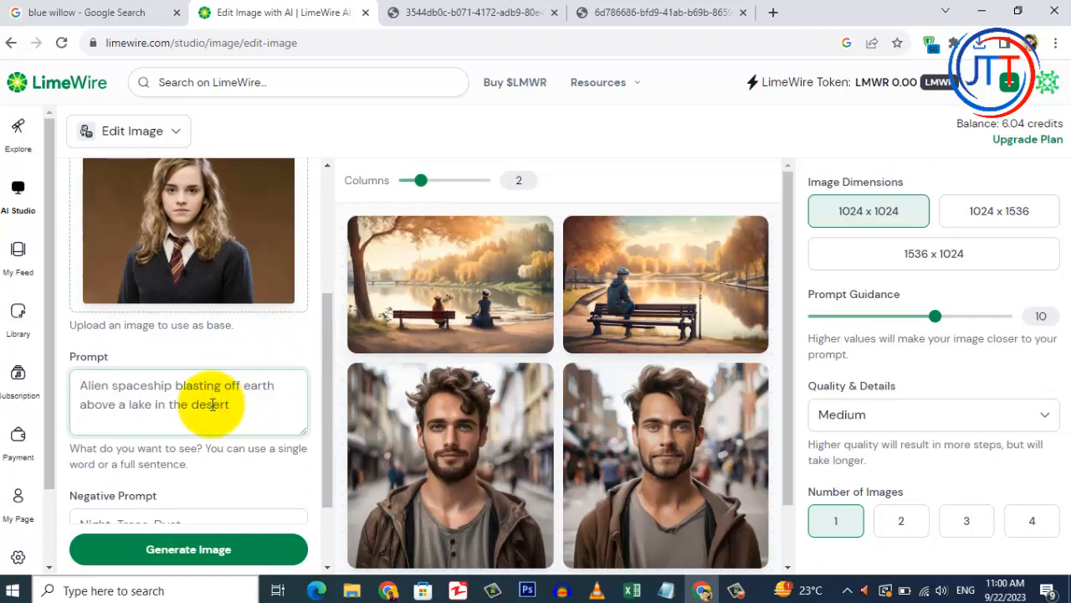
type("ai imag")
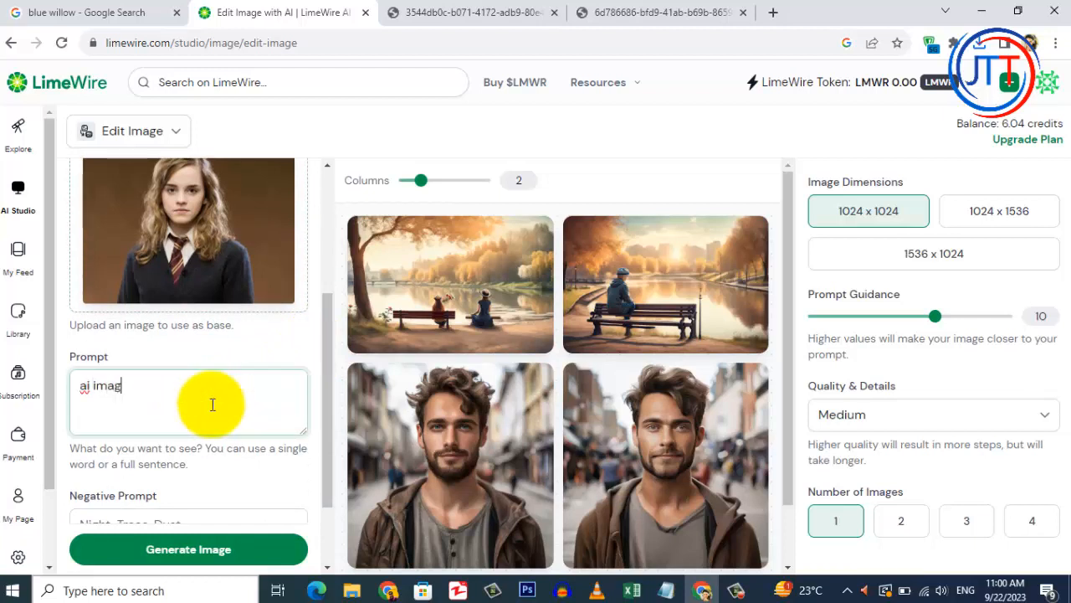
type("e")
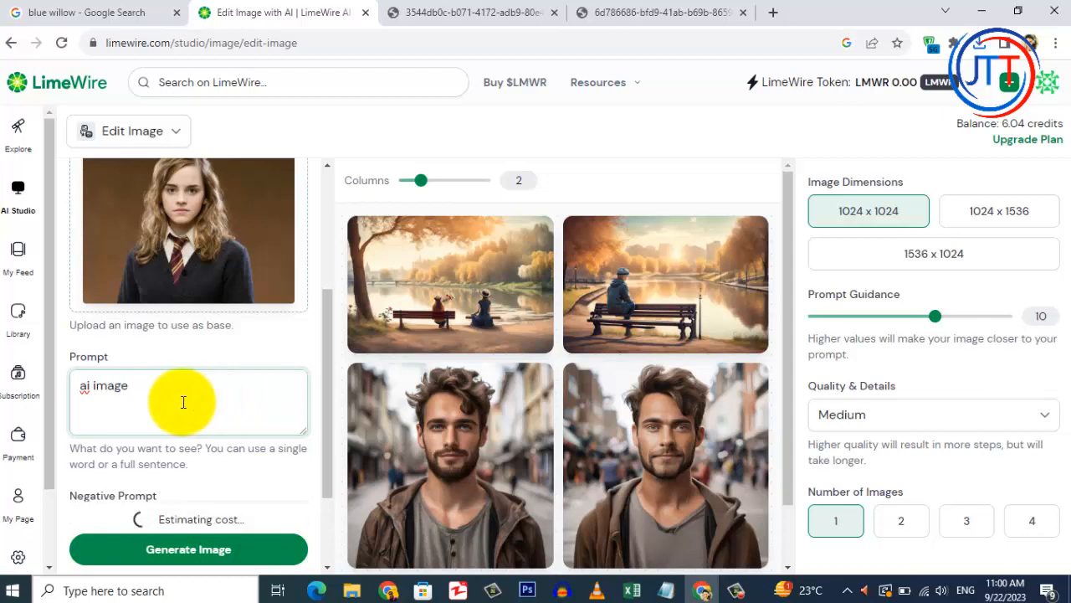
Extend the edit prompt to "make it like ai image" and enter "night" as the negative prompt.
type("make it like")
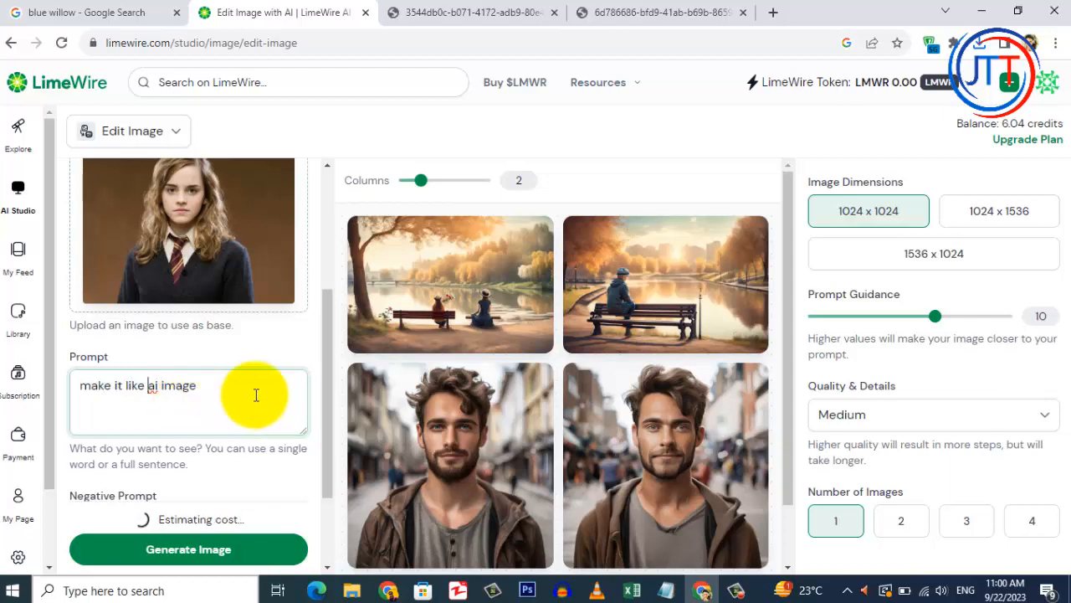
scroll(288, 440, "down", 3)
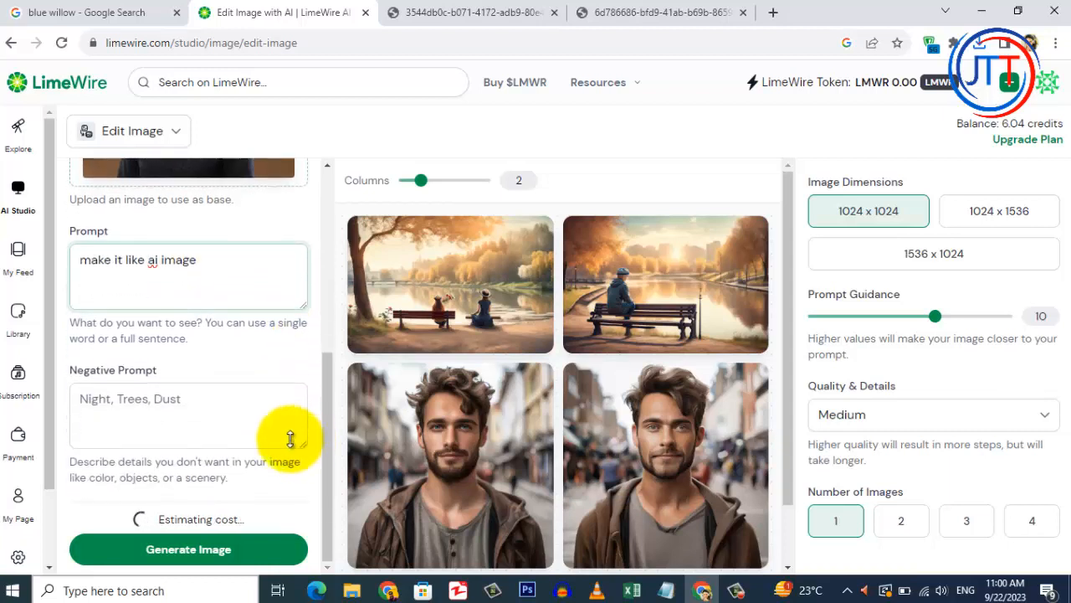
left_click(121, 400)
type("night")
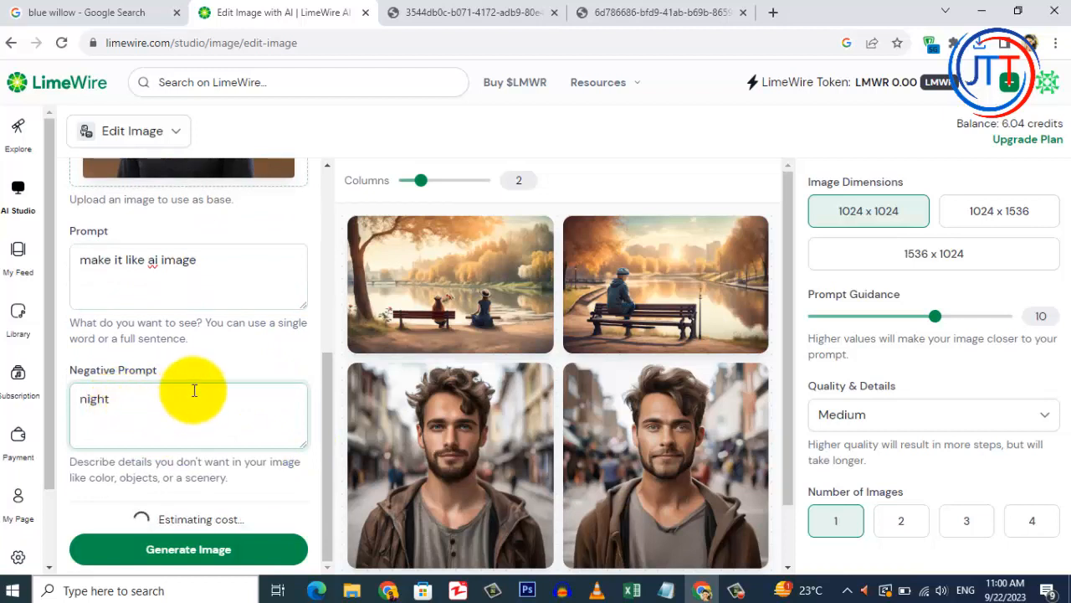
Set the number of images to 2 and generate the edited versions of the uploaded portrait.
scroll(193, 394, "up", 1)
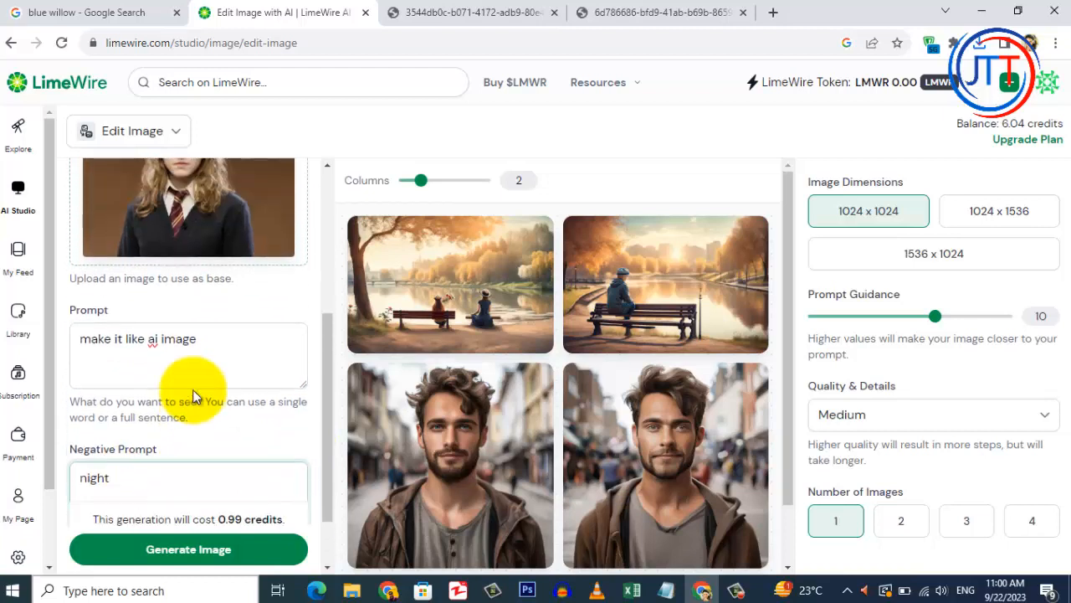
scroll(192, 389, "up", 2)
scroll(192, 469, "down", 1)
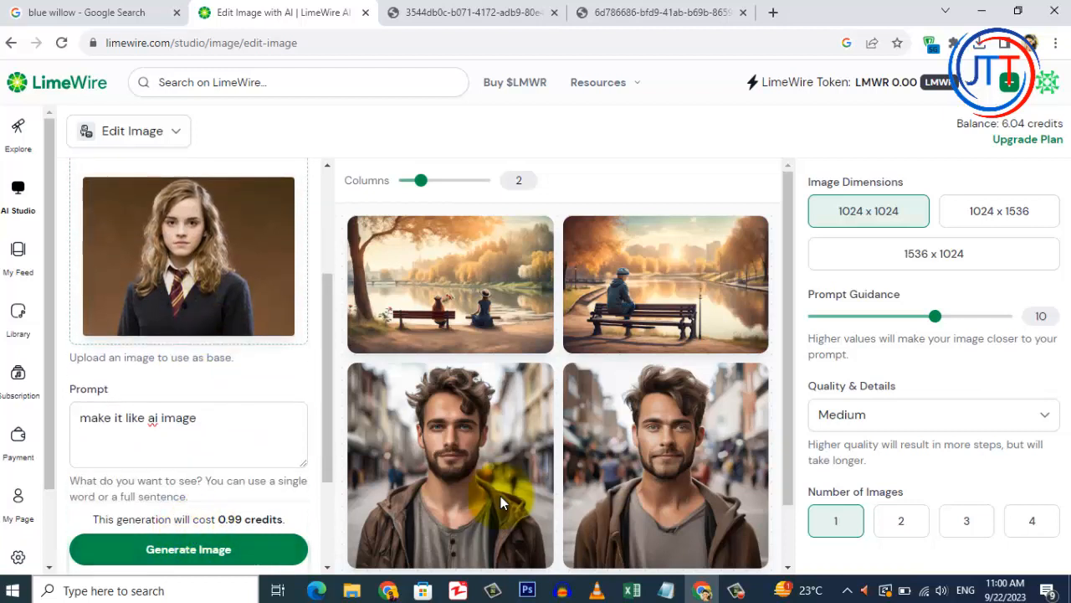
left_click(901, 526)
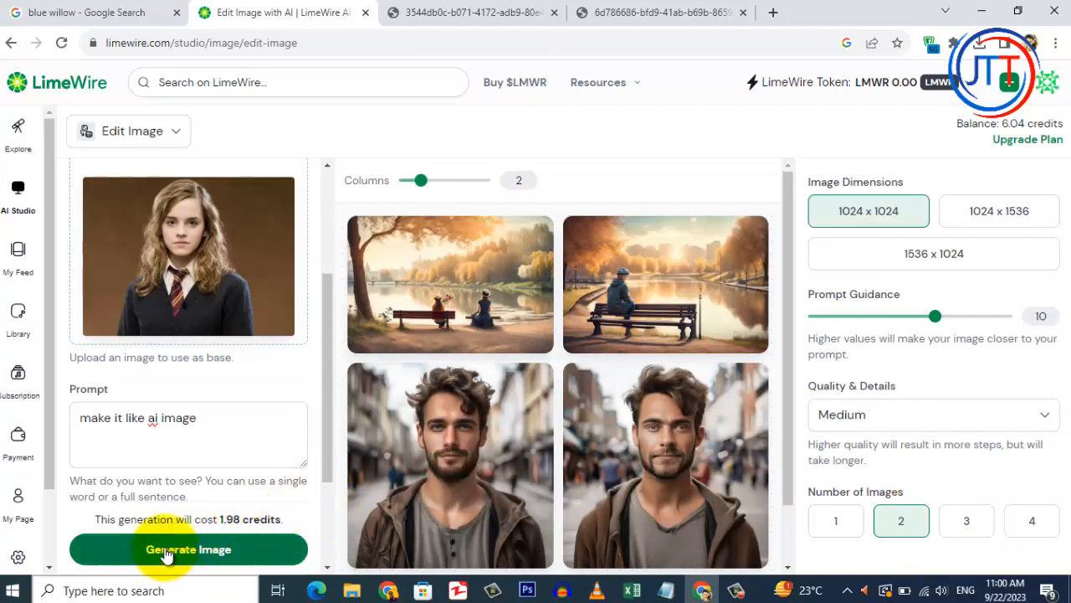
left_click(220, 544)
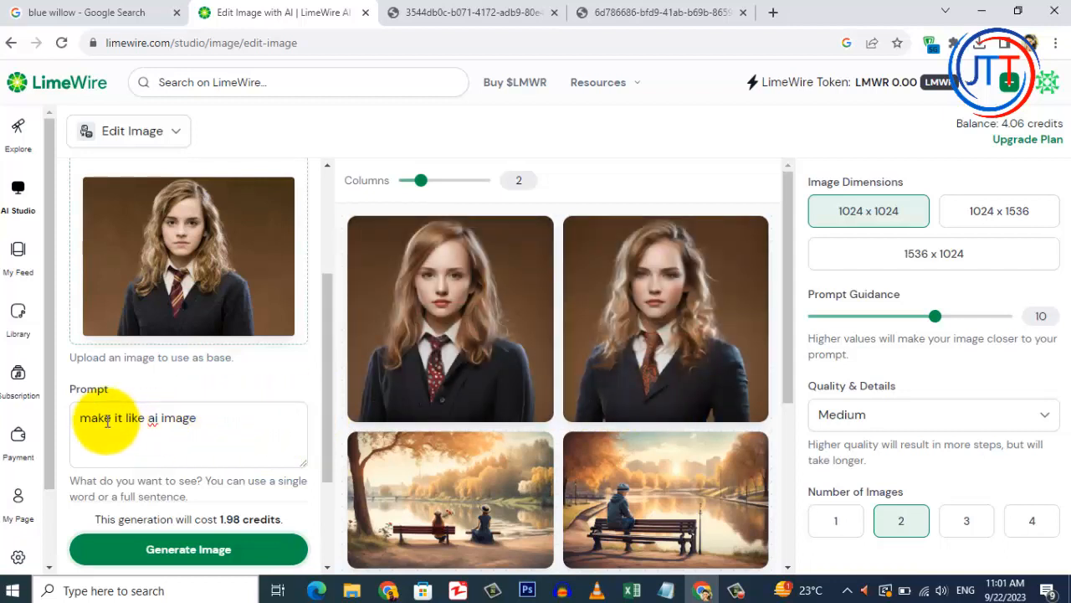
Extend the prompt to "make it like ai image and place cap on her head" and generate 1 image.
left_click(80, 421)
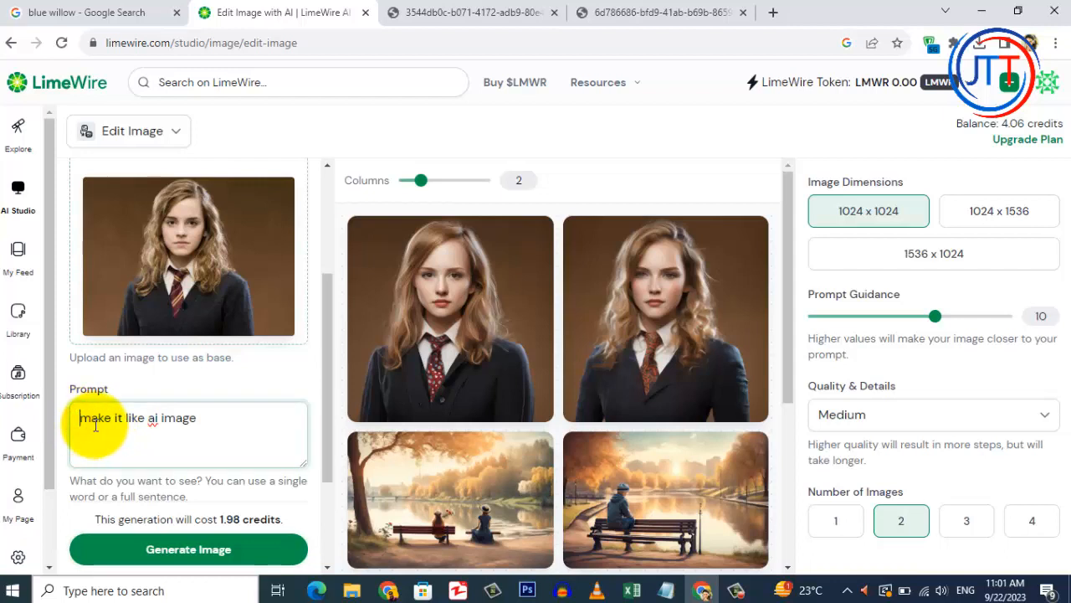
left_click(203, 417)
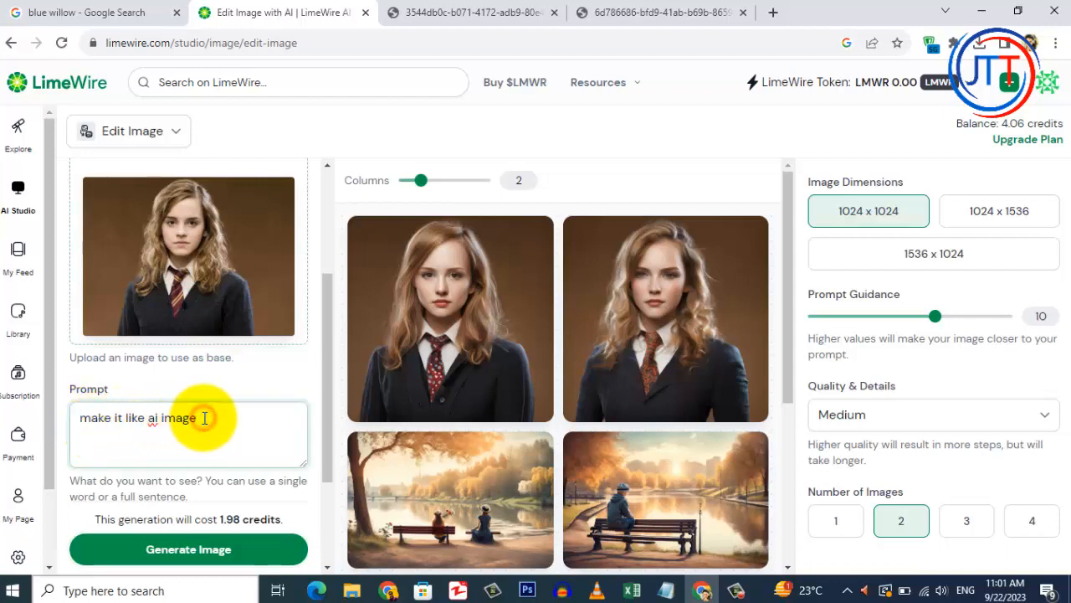
type("and ")
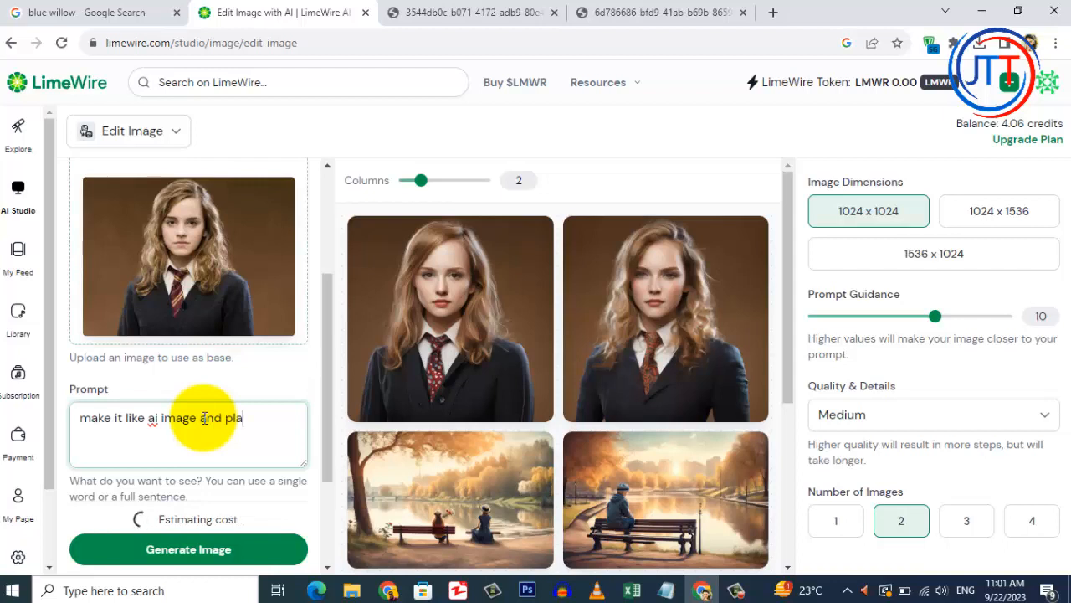
type("place cap on her head")
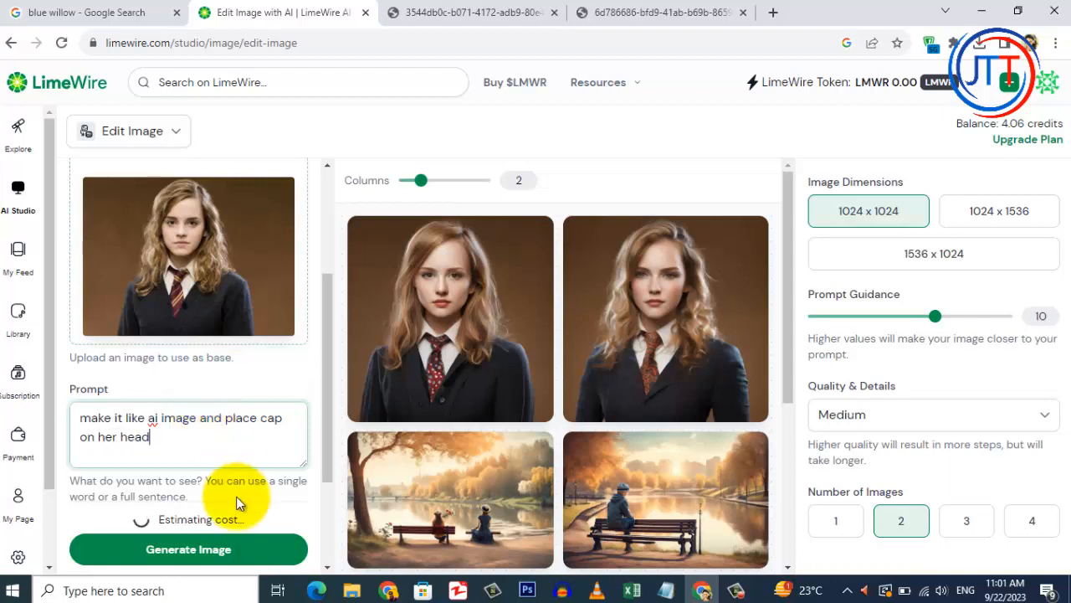
left_click(829, 520)
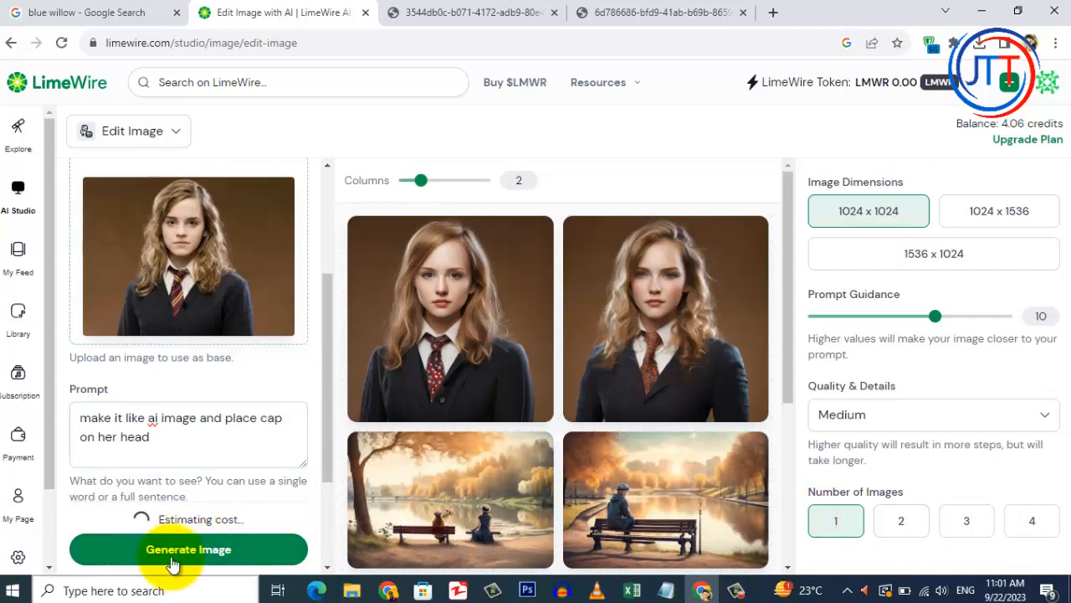
left_click(224, 550)
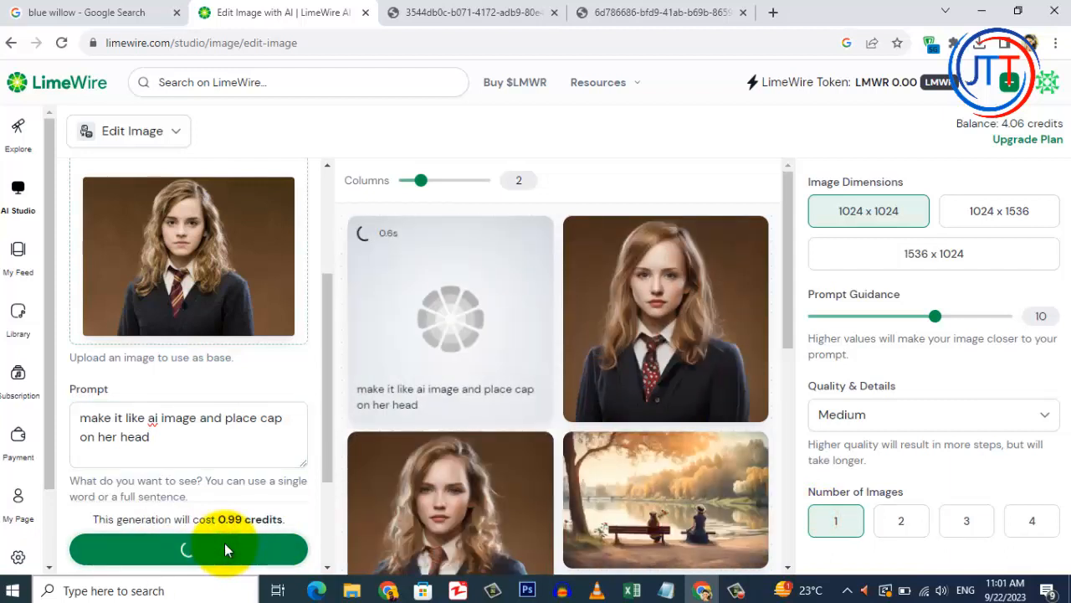